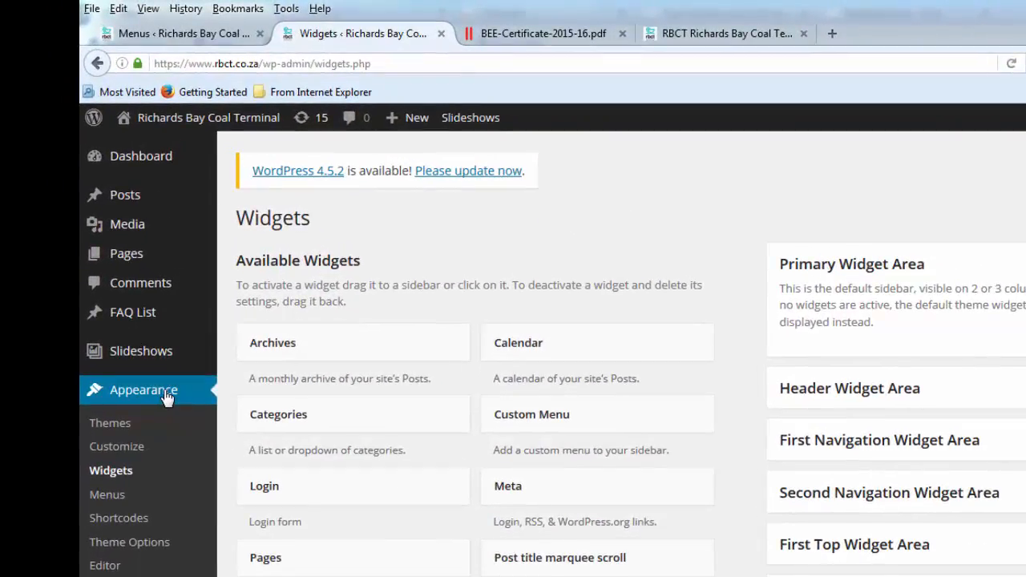
Open the Widgets page under Appearance in the RBCT admin sidebar
left_click(110, 491)
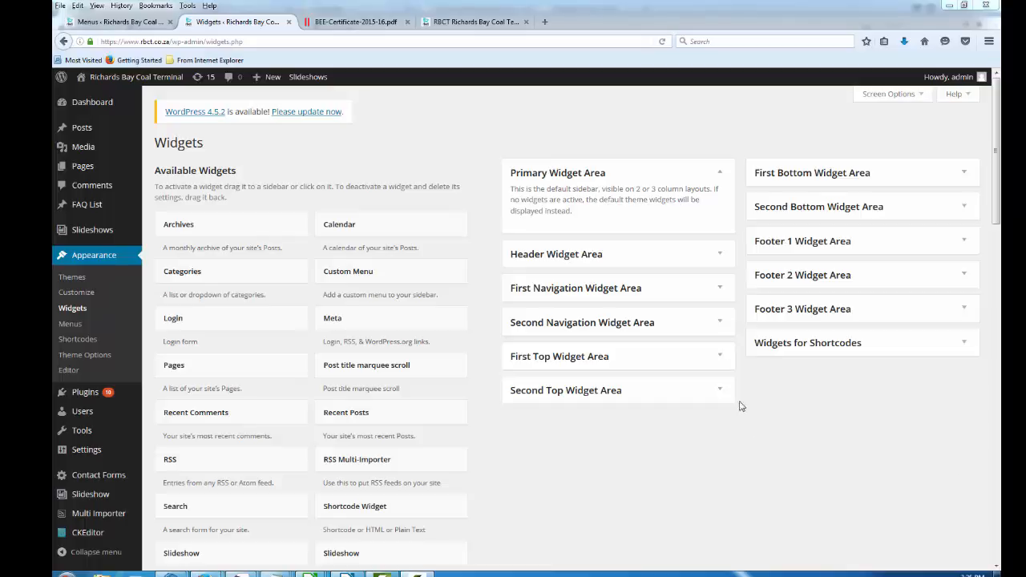
Expand the First Top Widget Area and confirm its first Slideshow widget uses Homepage Slider
left_click(721, 358)
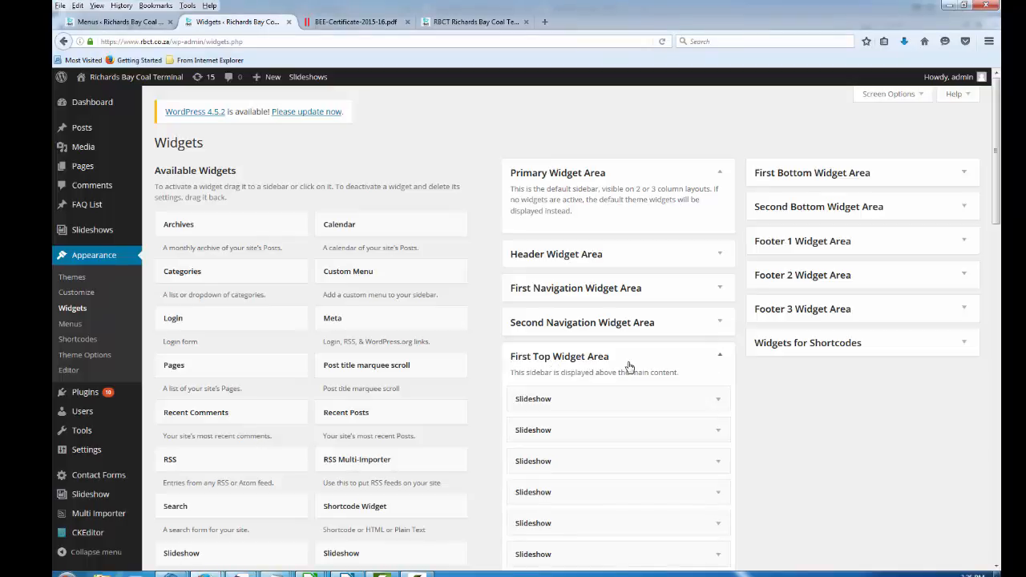
scroll(797, 433, "down", 3)
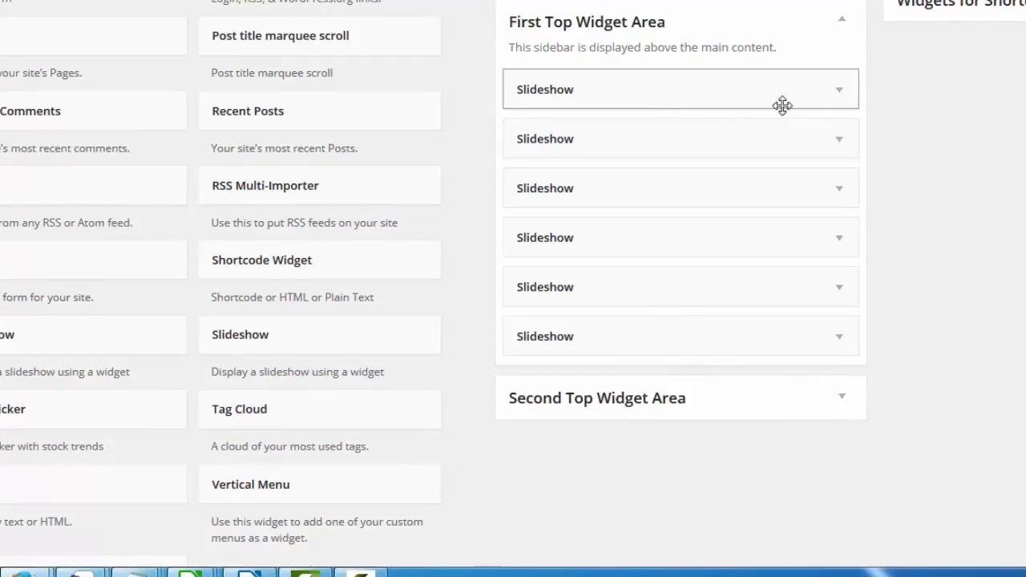
left_click(839, 93)
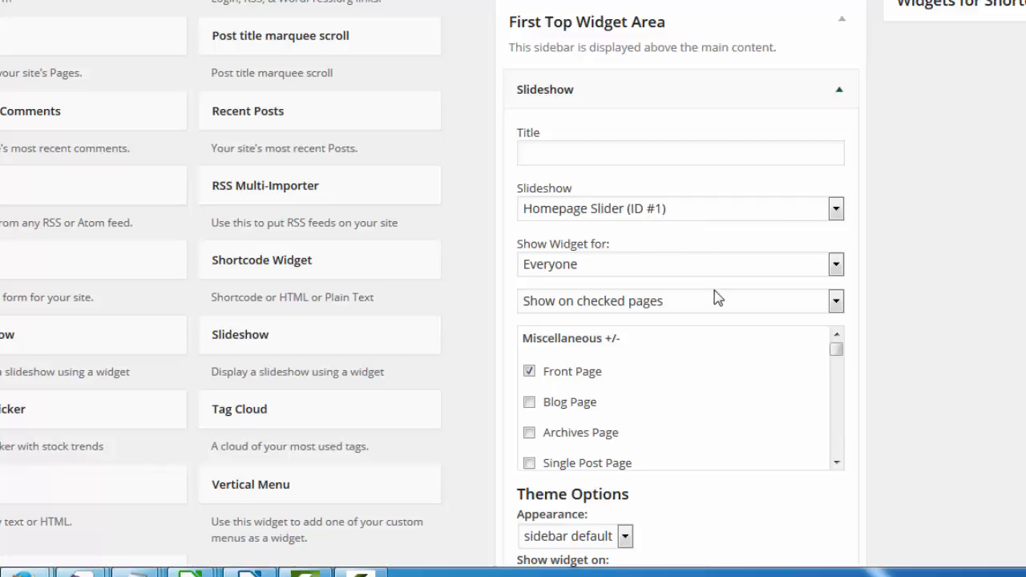
scroll(716, 320, "down", 2)
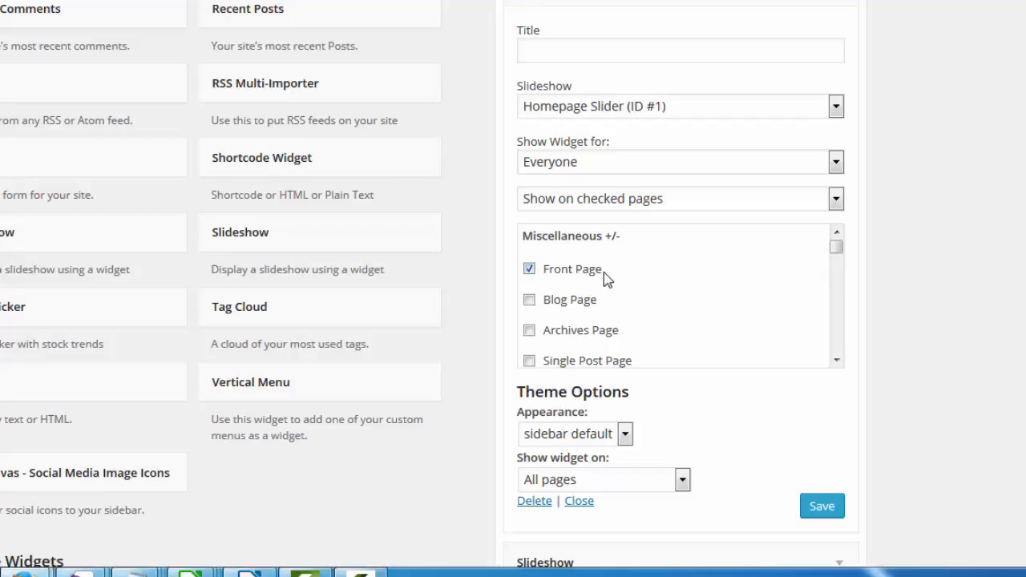
left_click(844, 5)
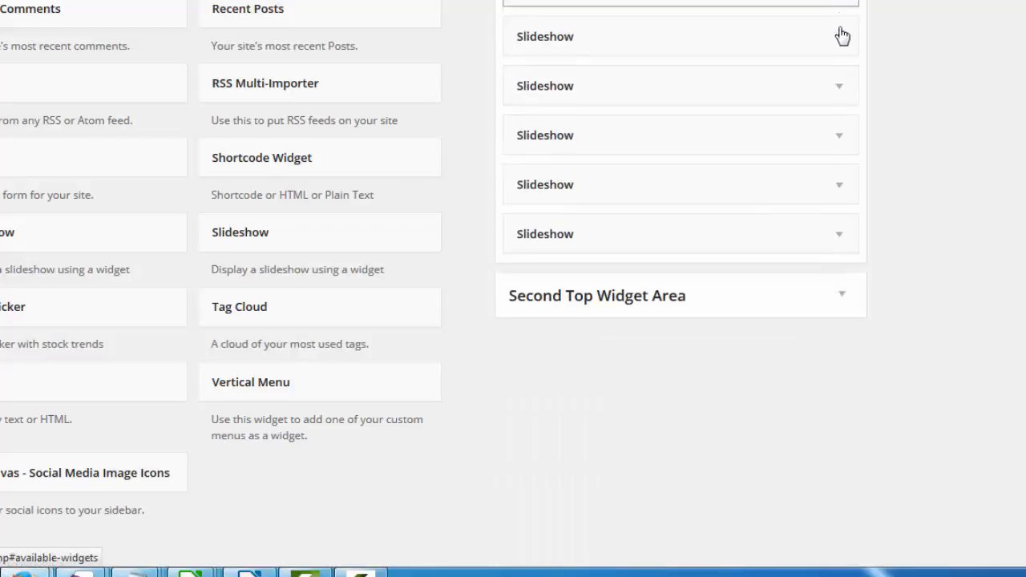
Save the second Slideshow widget with About Us (ID #2), then view the live homepage
left_click(842, 44)
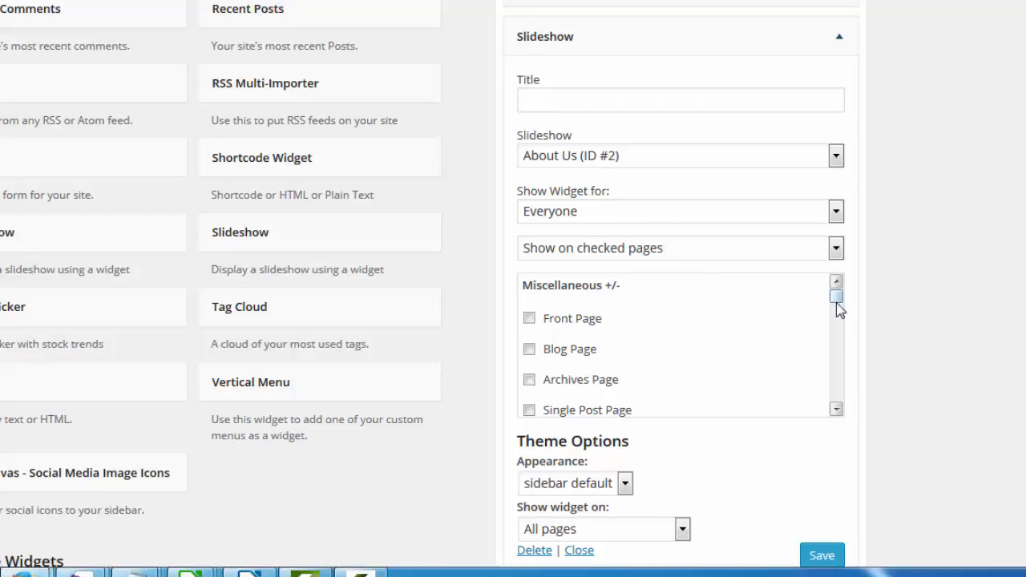
left_click_drag(836, 301, 835, 313)
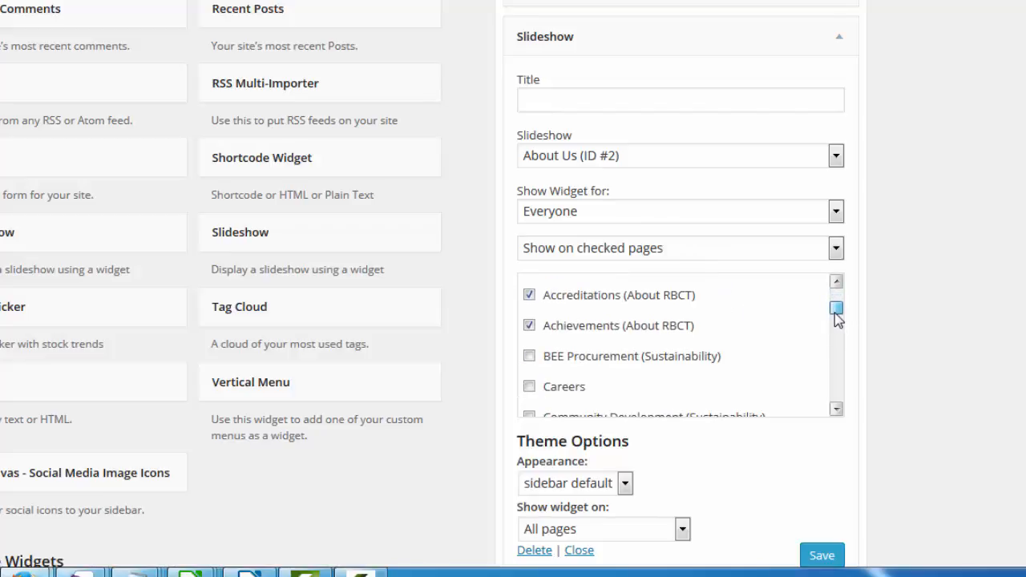
scroll(794, 317, "up", 2)
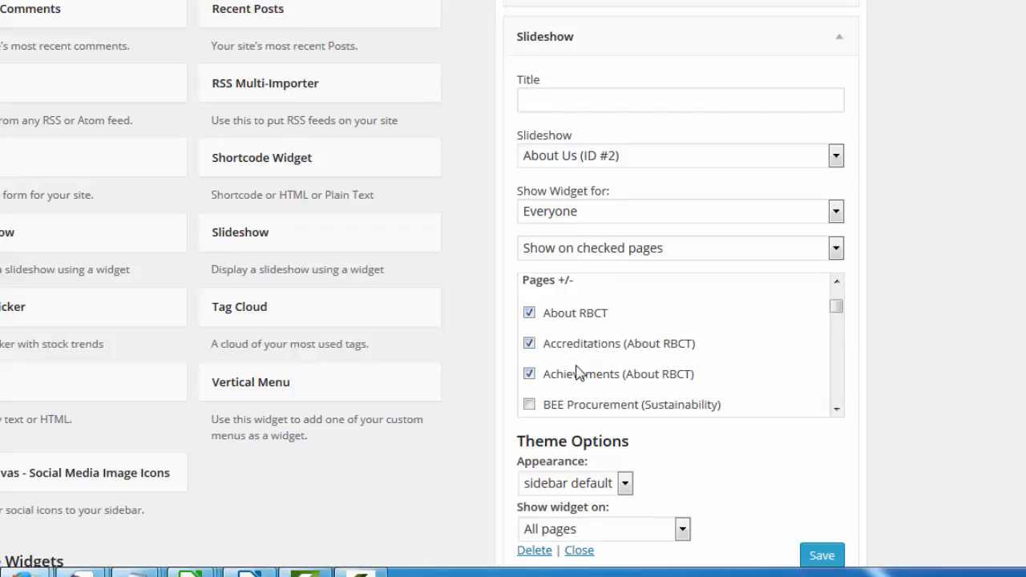
left_click(836, 284)
left_click(837, 155)
left_click(836, 155)
left_click(837, 155)
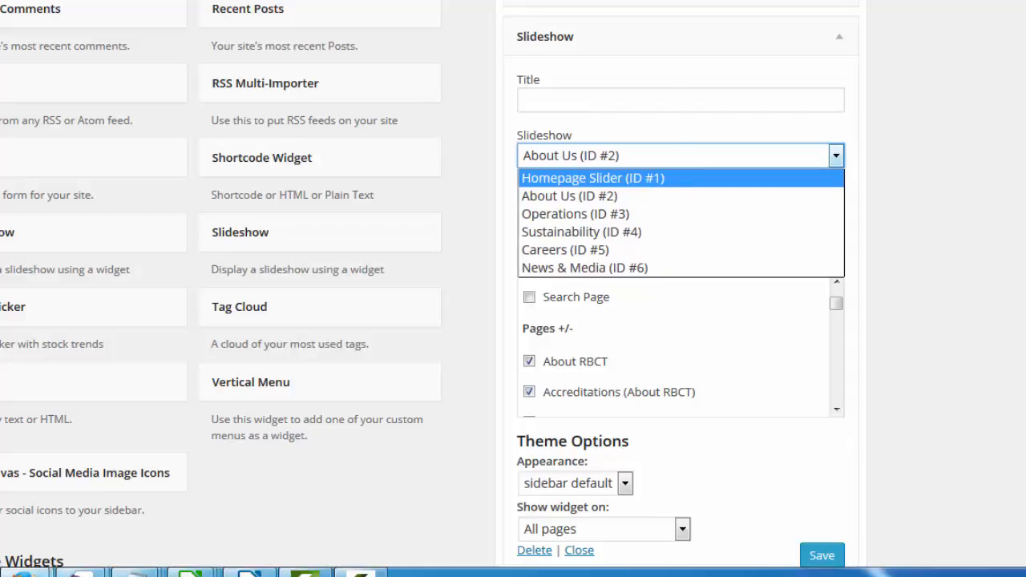
left_click(822, 556)
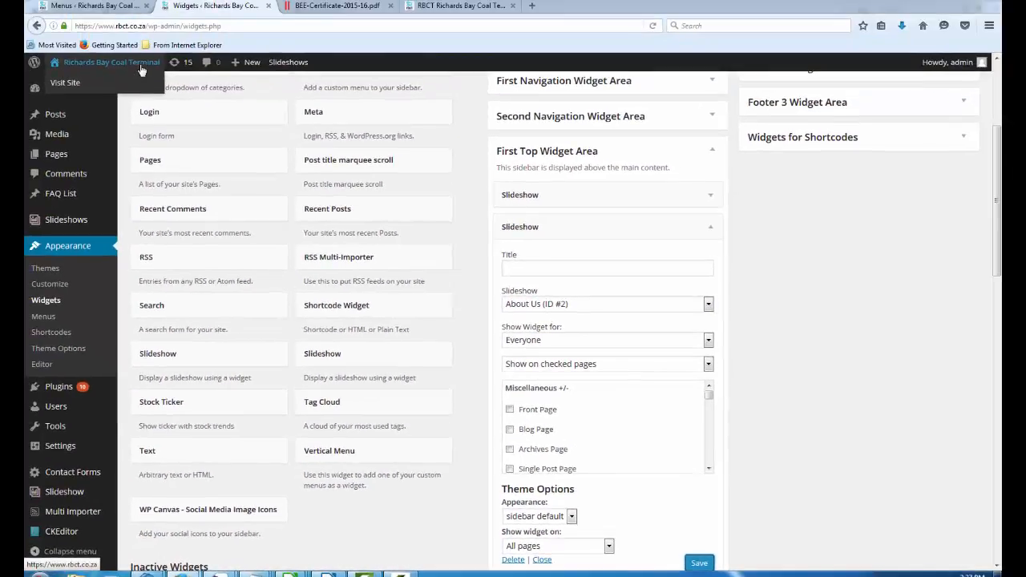
left_click(122, 48)
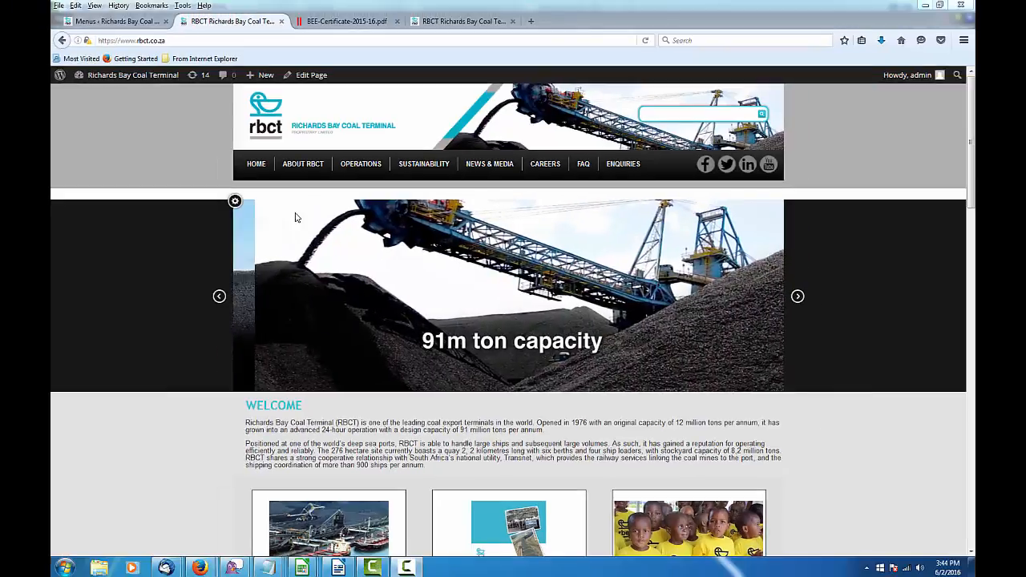
Open the About Us slideshow from Slideshows > All Slideshows for editing
mouse_move(123, 67)
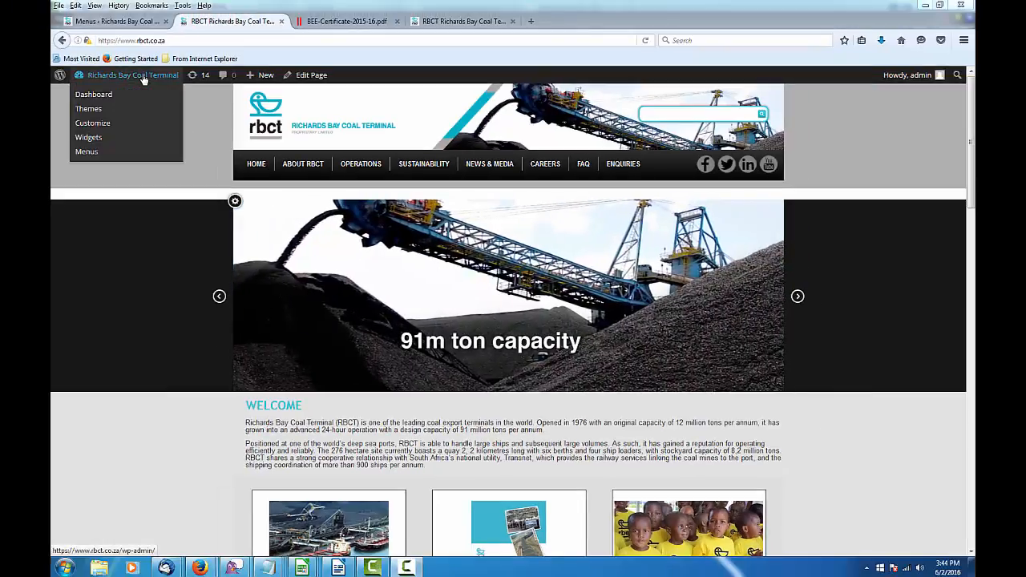
left_click(83, 96)
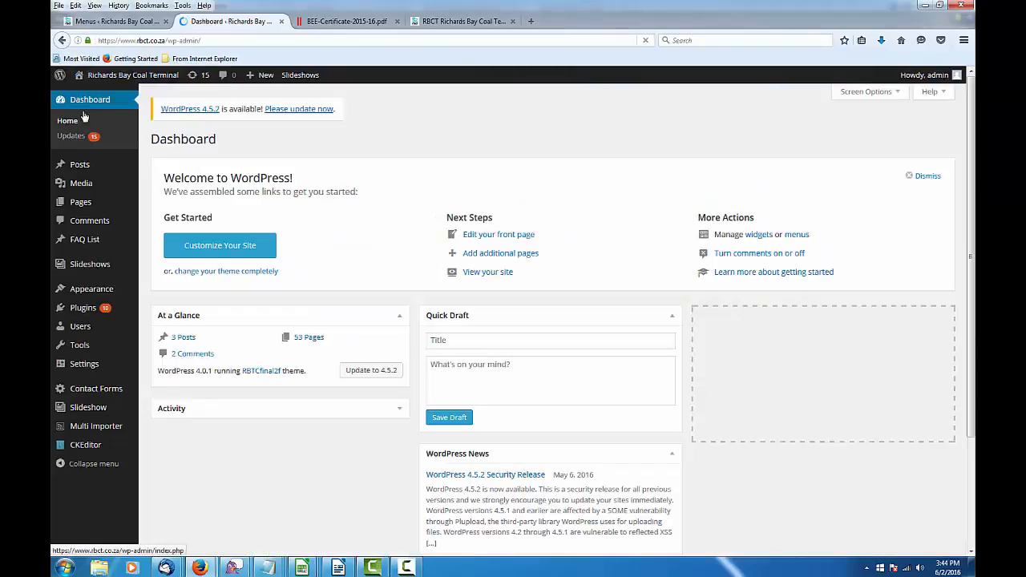
mouse_move(84, 271)
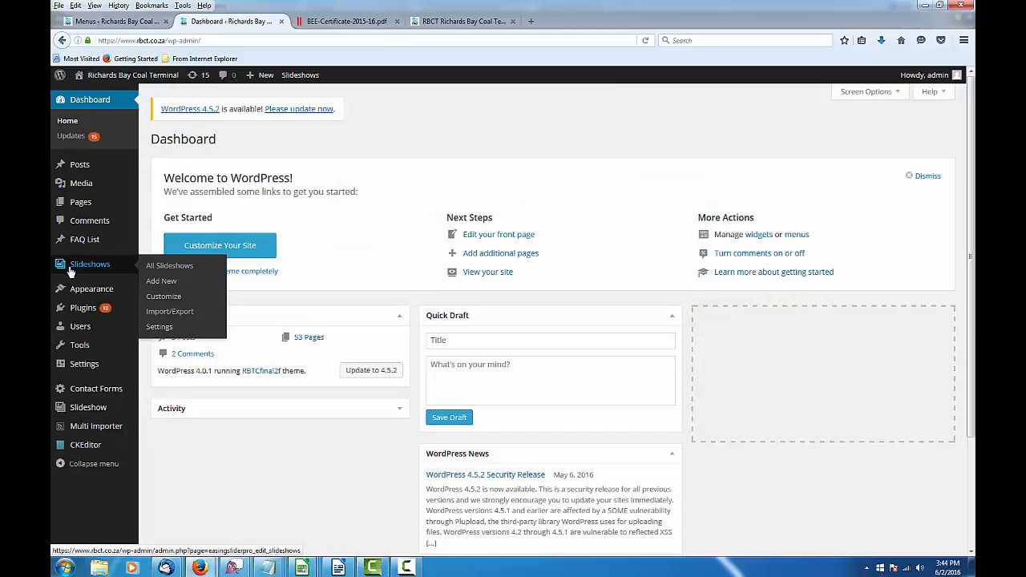
left_click(106, 270)
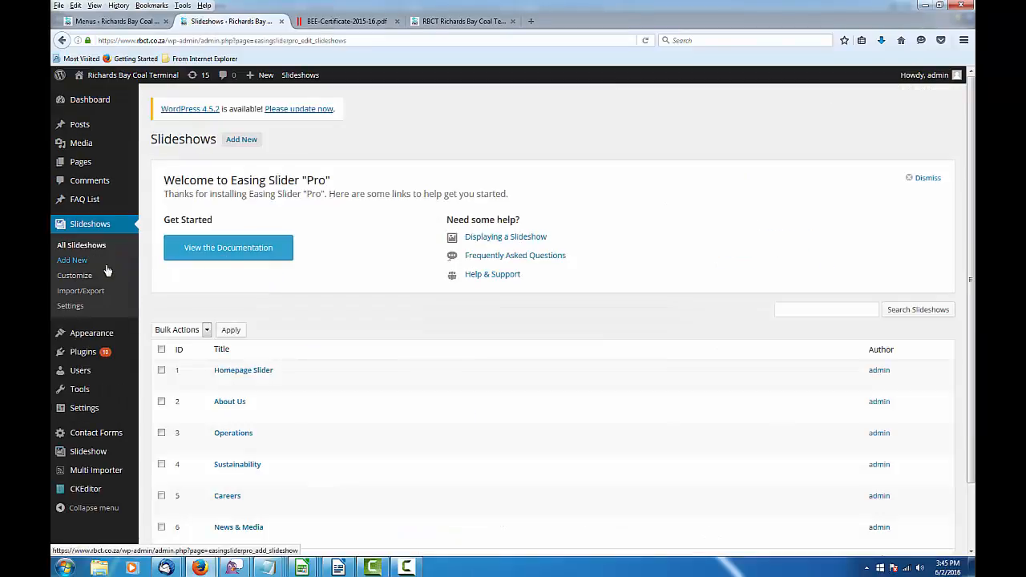
scroll(352, 378, "down", 2)
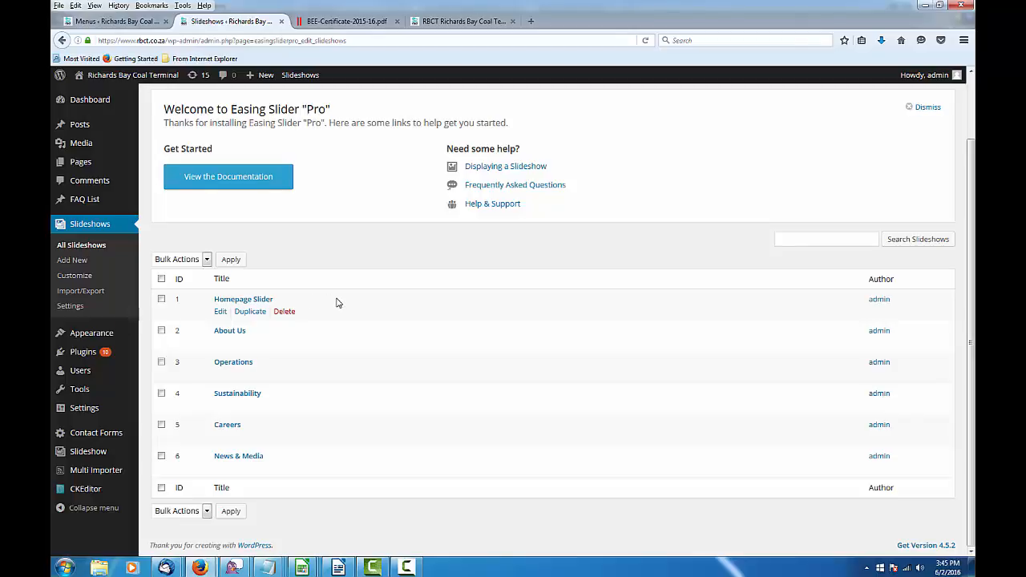
left_click(234, 332)
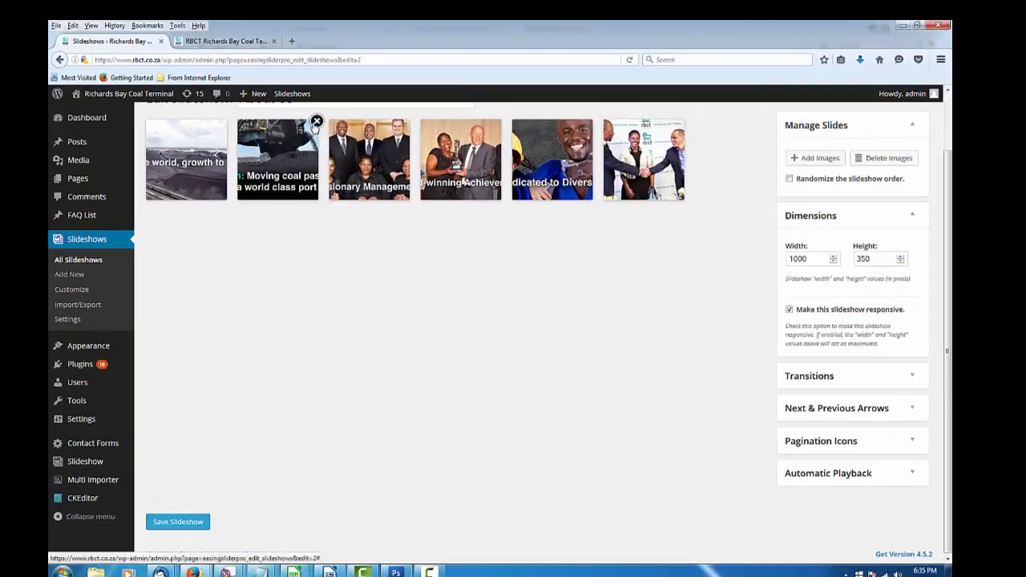
Delete the second About Us slide, the coal-conveyor vision image, and confirm
left_click(314, 125)
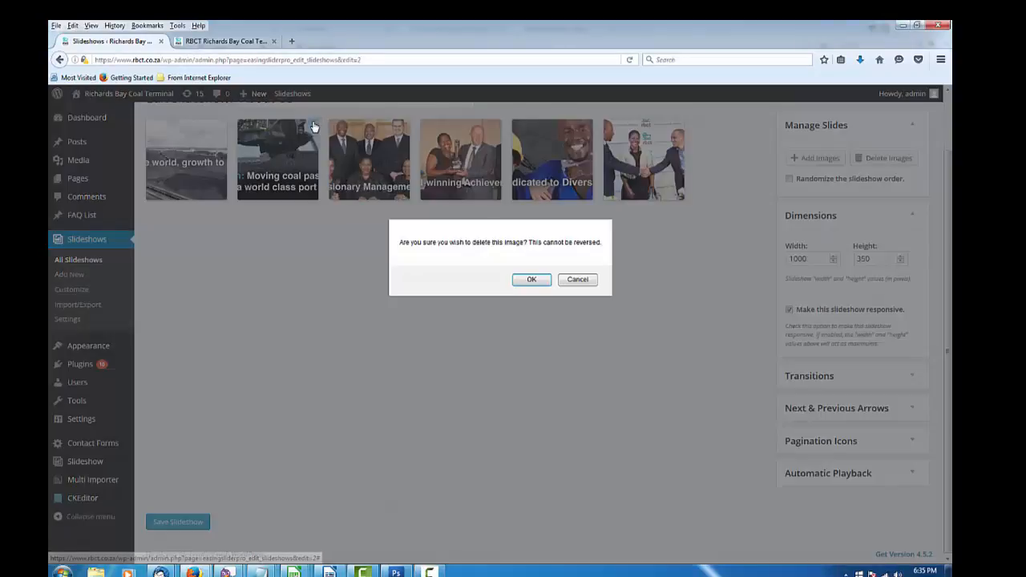
left_click(520, 280)
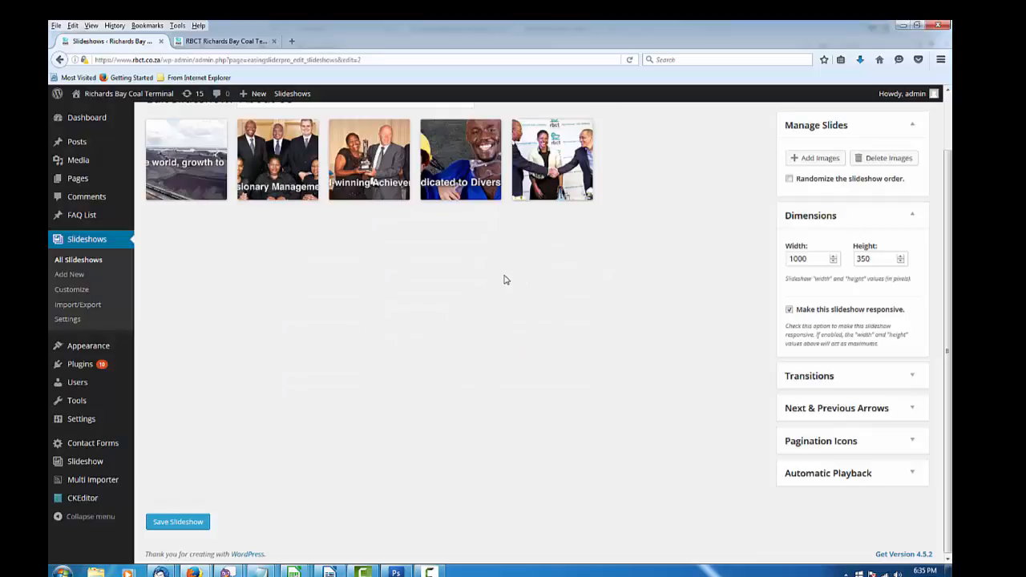
mouse_move(199, 151)
Insert 02.jpg from the Media Library as the About Us slideshow's last slide
left_click(824, 159)
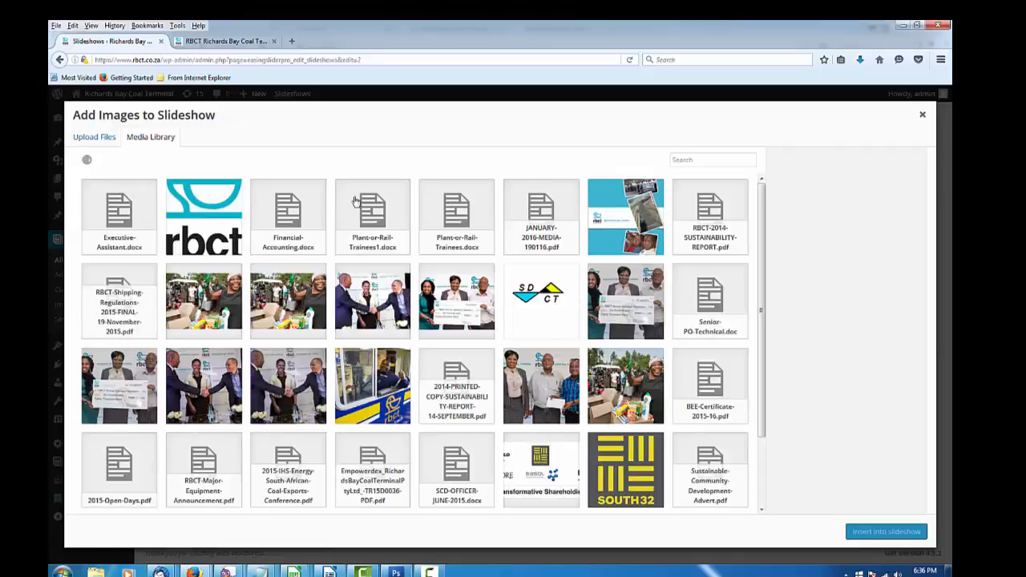
scroll(425, 391, "down", 4)
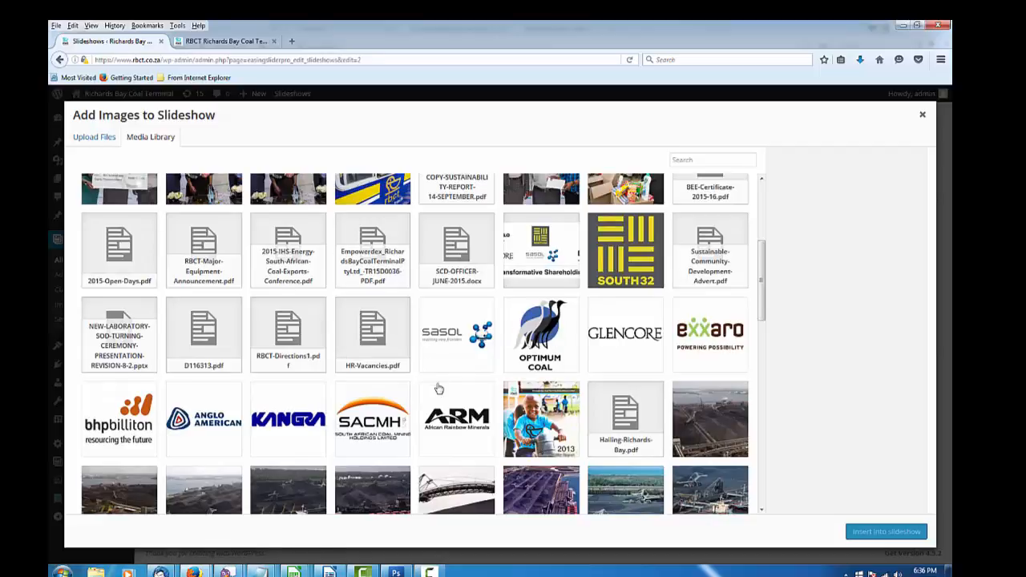
scroll(437, 387, "down", 5)
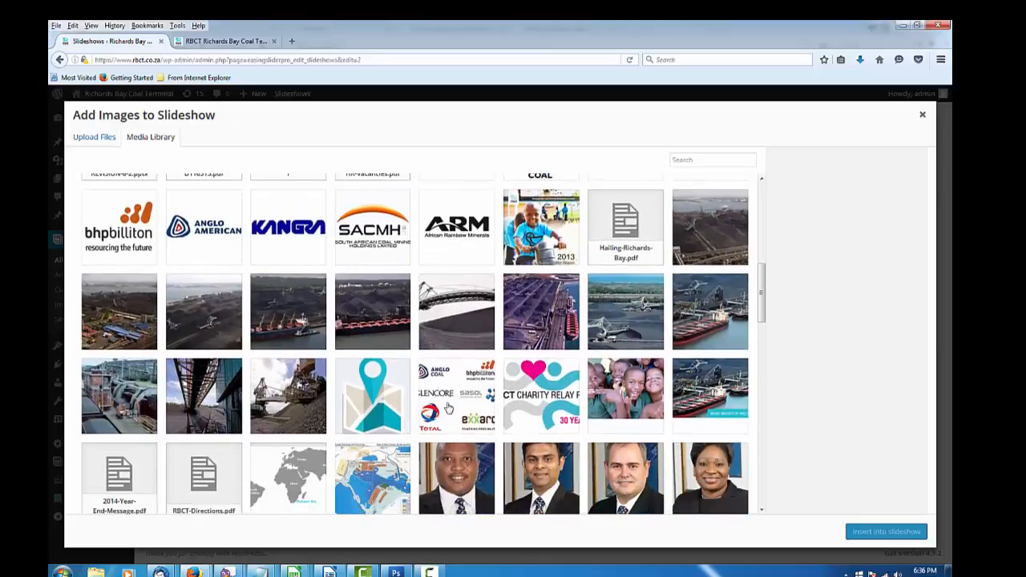
scroll(449, 408, "down", 5)
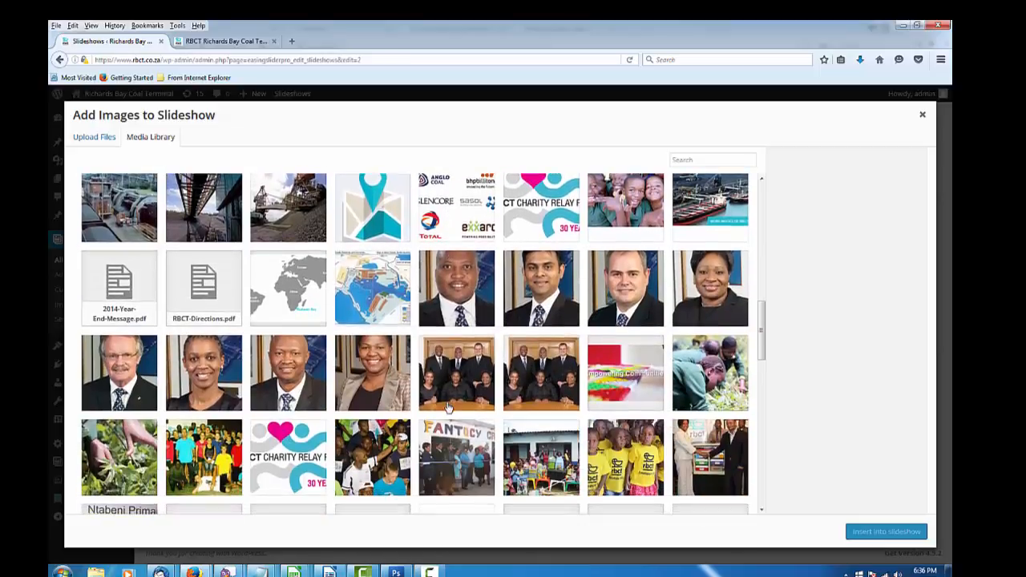
scroll(449, 408, "down", 2)
scroll(449, 407, "down", 15)
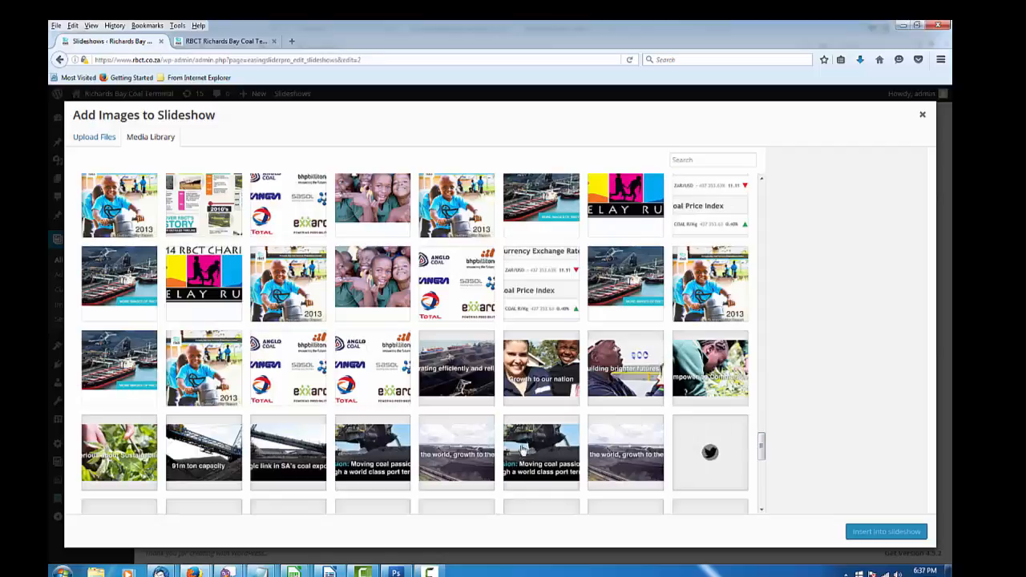
left_click(523, 450)
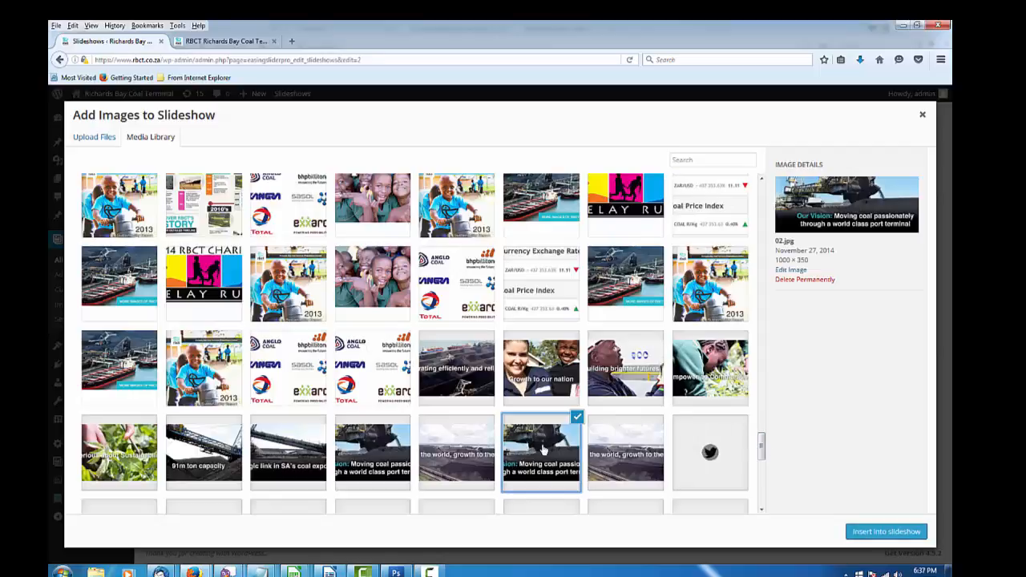
left_click(859, 532)
mouse_move(660, 232)
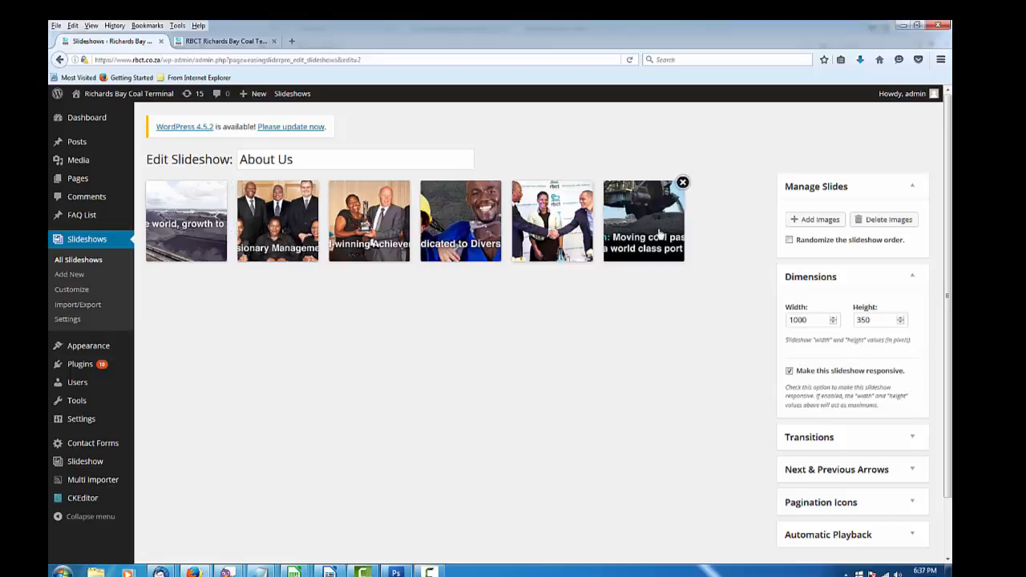
left_click_drag(659, 233, 306, 238)
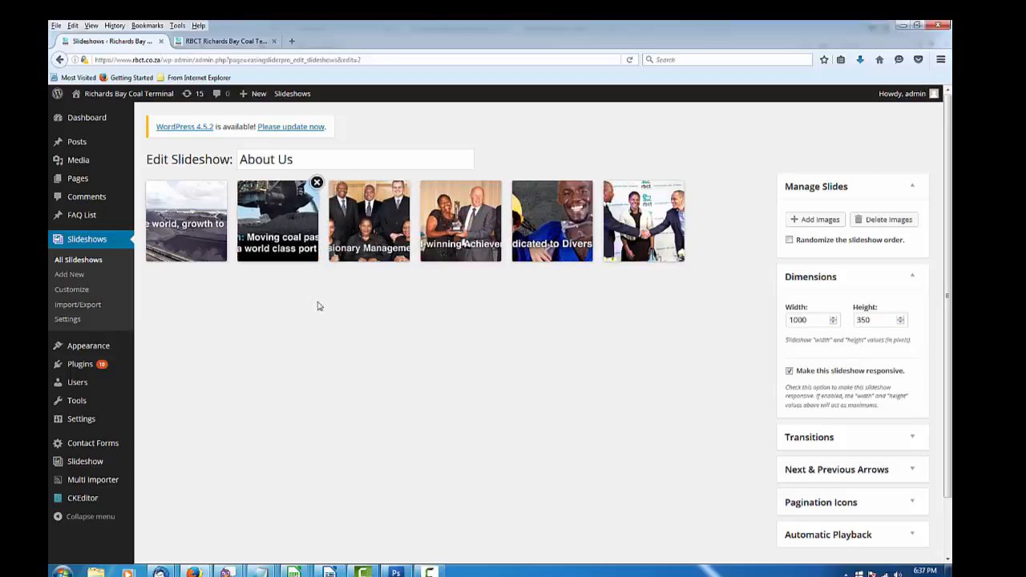
scroll(335, 359, "down", 2)
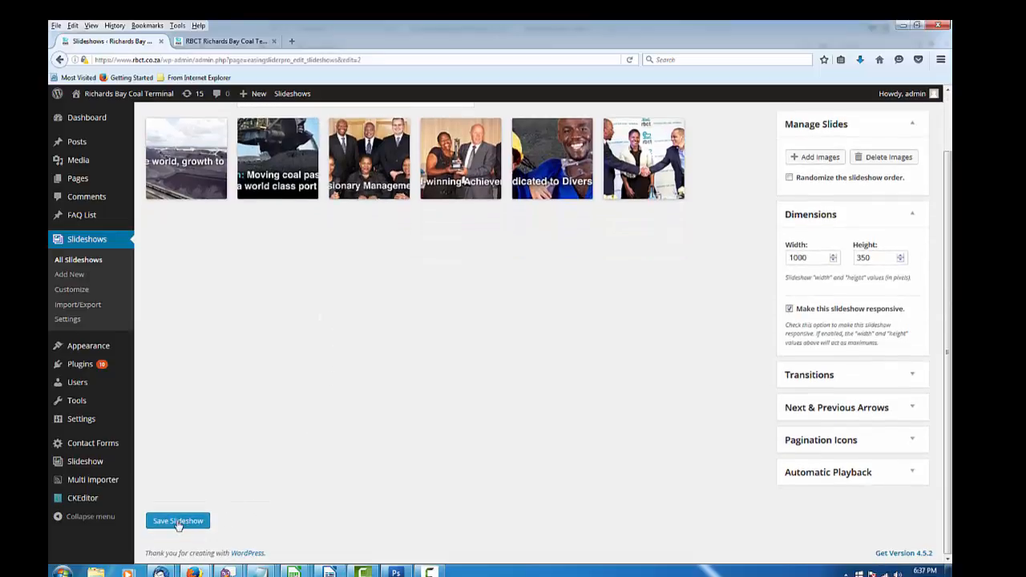
left_click(178, 521)
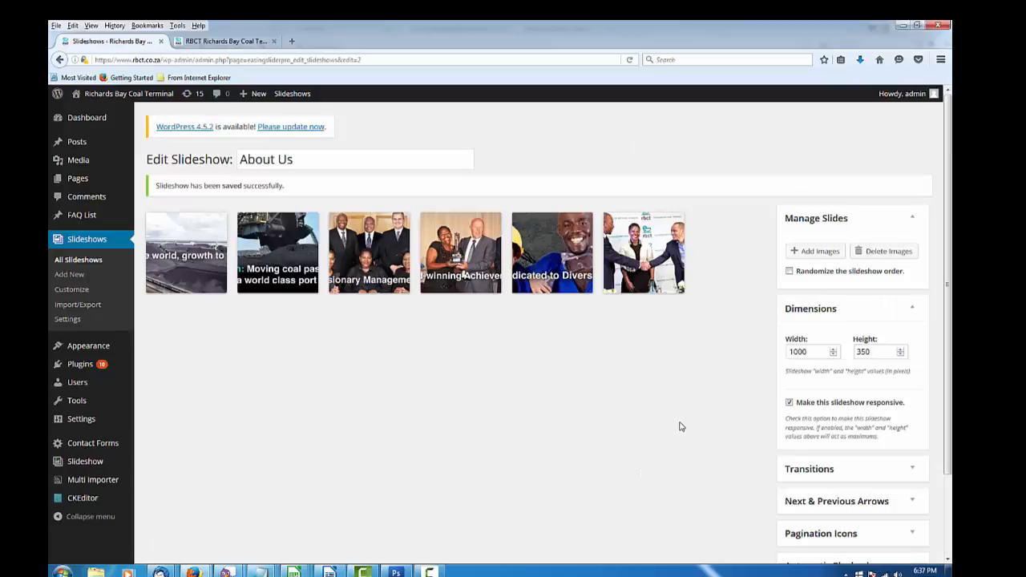
scroll(682, 428, "down", 3)
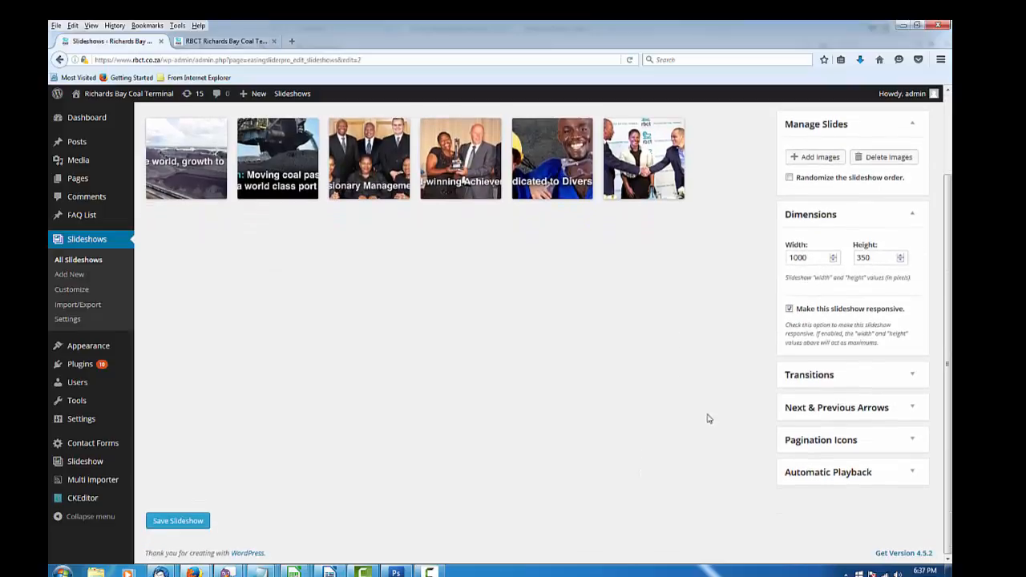
Keep the slideshow's transition effect set to Slide
left_click(892, 378)
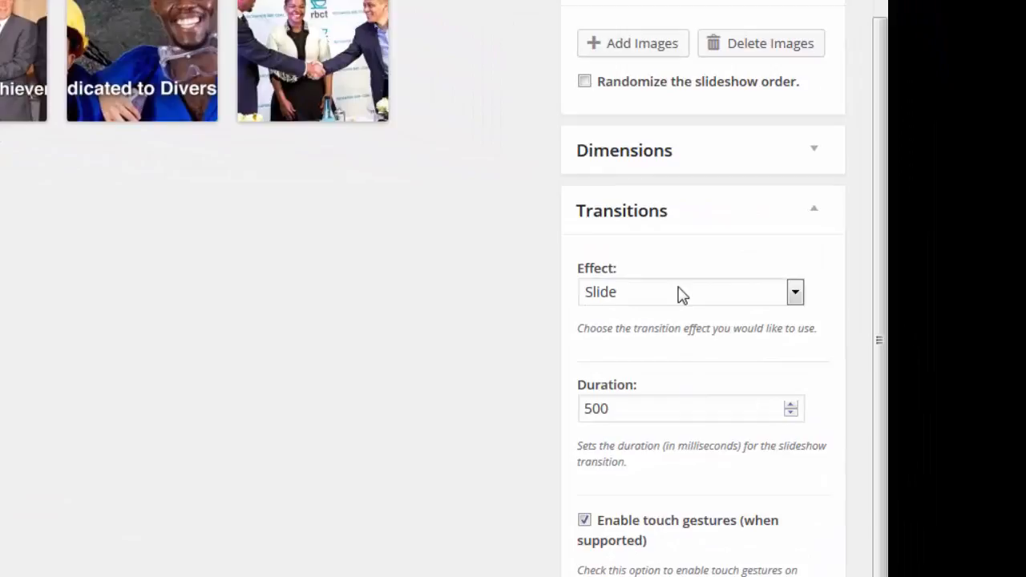
left_click(681, 295)
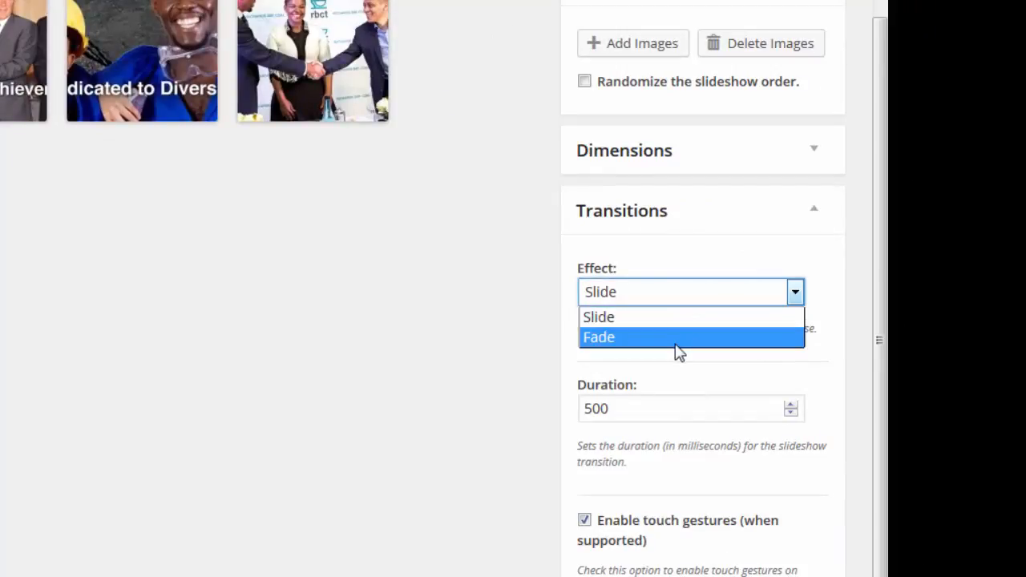
left_click(447, 293)
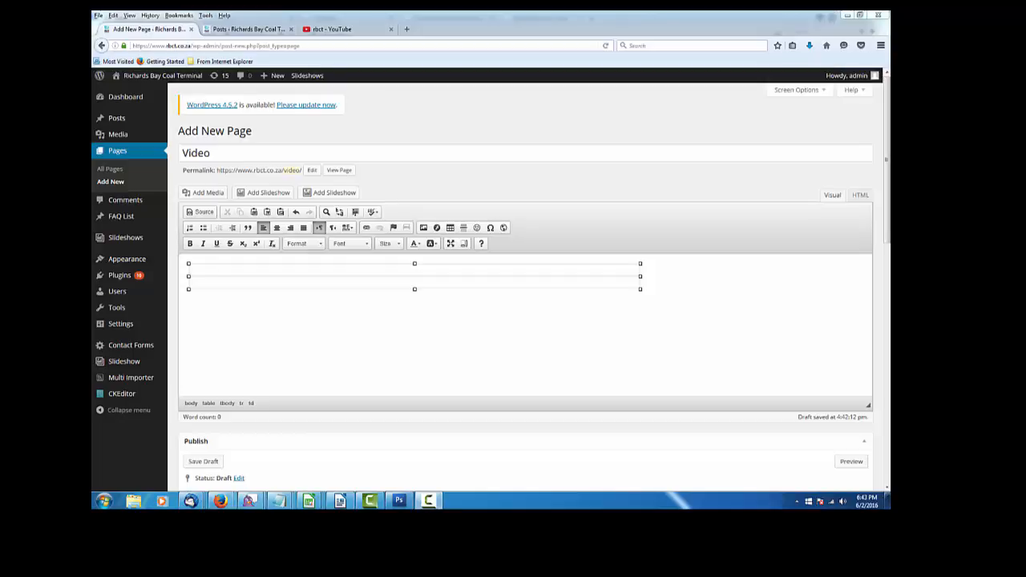
Copy the iframe embed code of the RBCT Safety Video from YouTube's Share > Embed
left_click(328, 29)
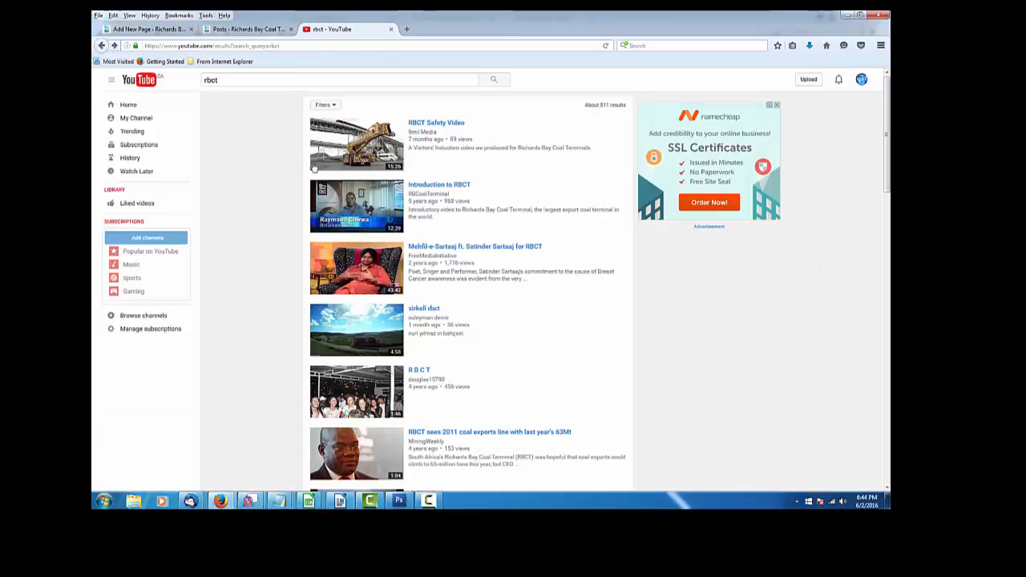
left_click(347, 158)
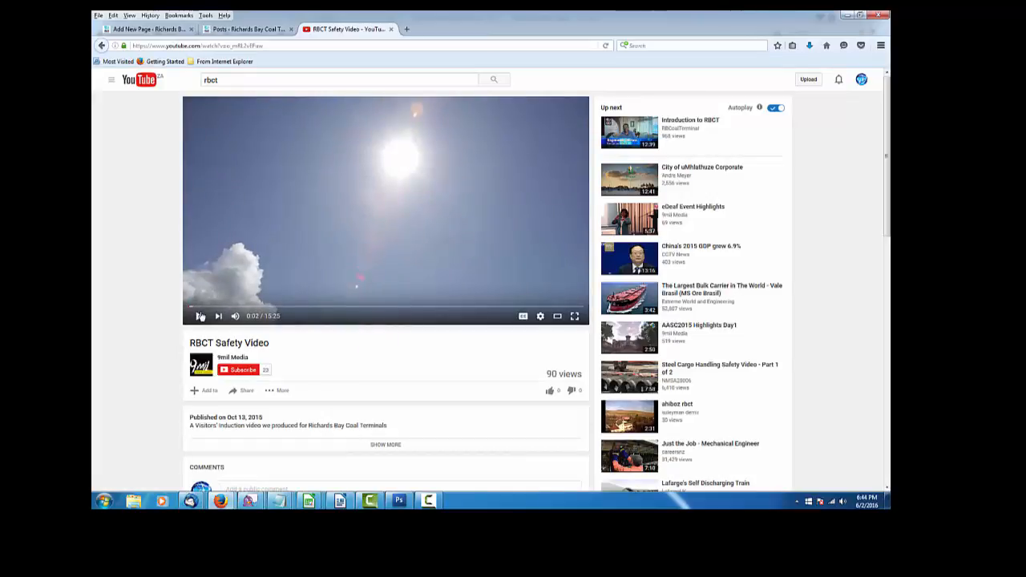
left_click(371, 214)
scroll(408, 345, "down", 1)
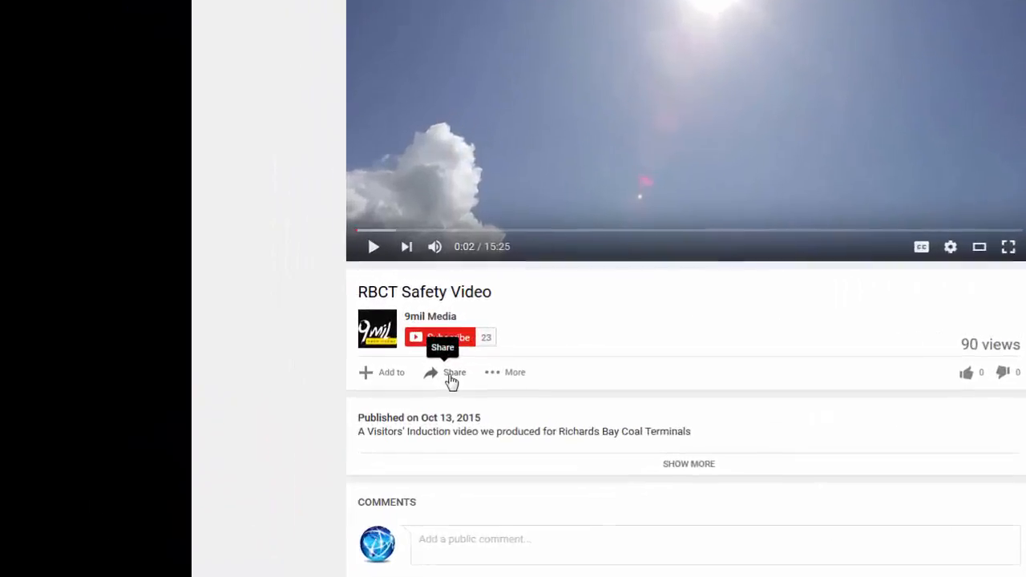
left_click(247, 340)
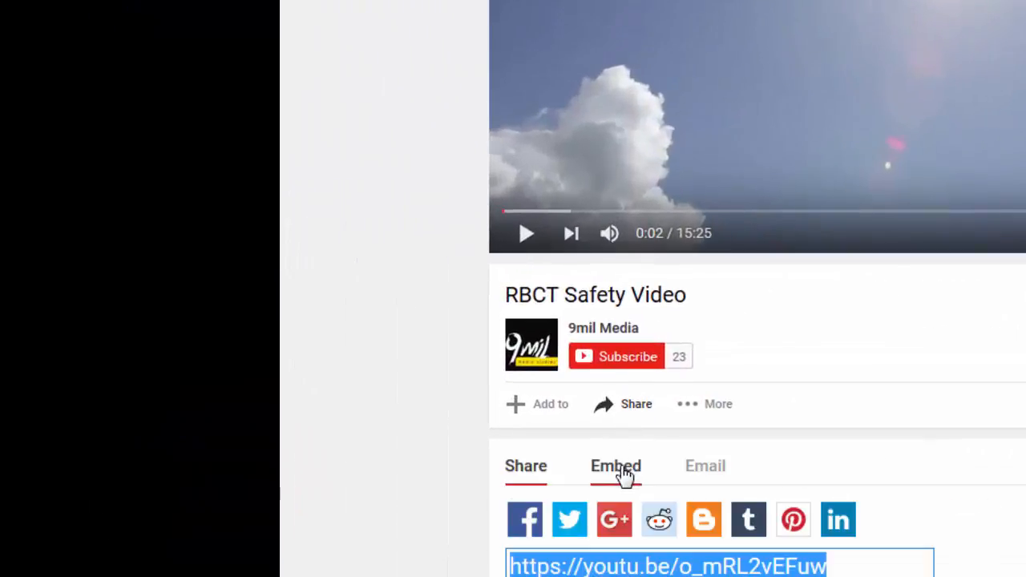
left_click(617, 467)
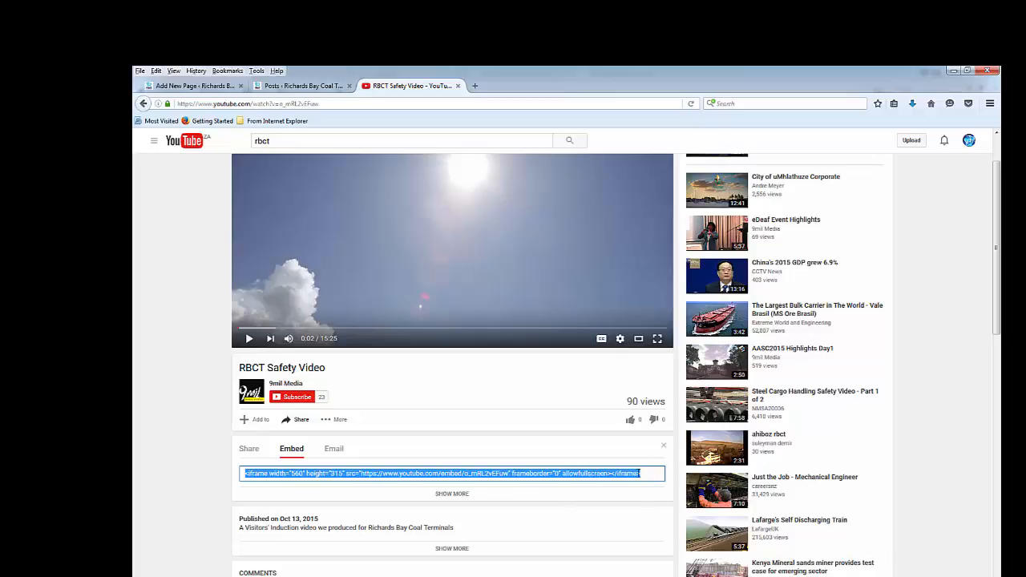
right_click(642, 473)
left_click(664, 509)
Type the placeholder word 'video' into the Video page table's first cell
left_click(178, 86)
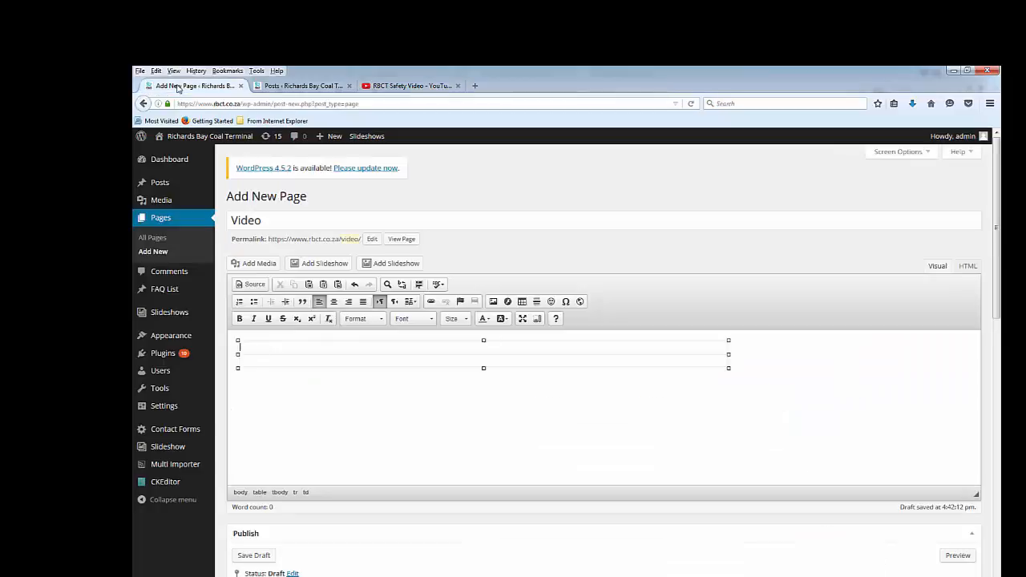
left_click(390, 350)
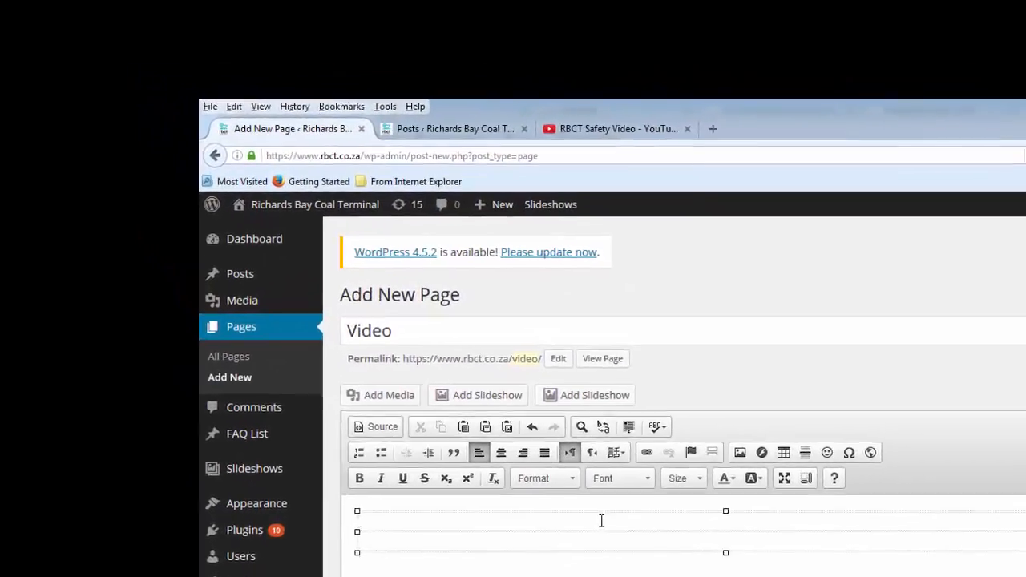
type("video")
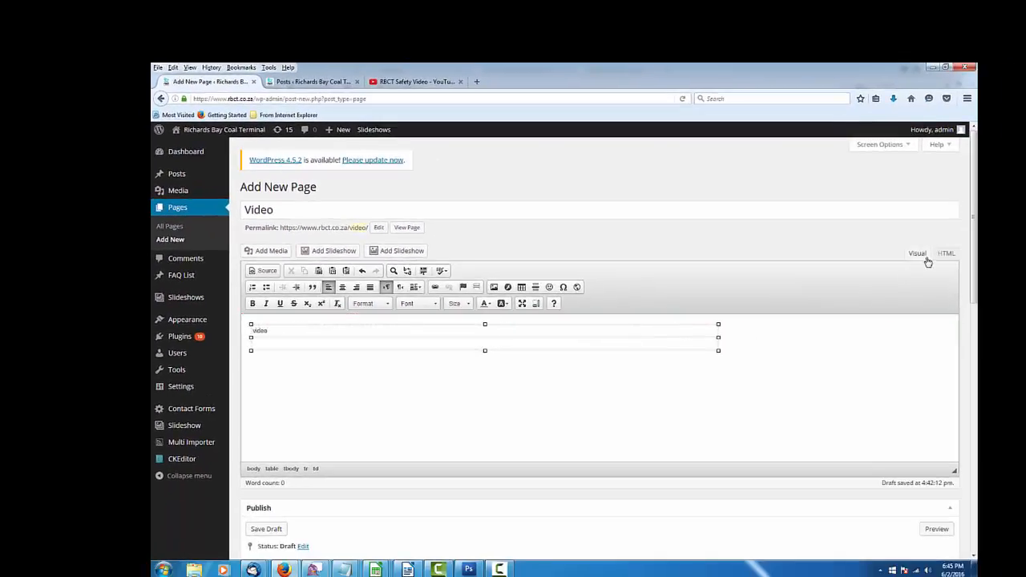
In the HTML view, replace 'video' with the pasted YouTube iframe embed code
left_click(947, 254)
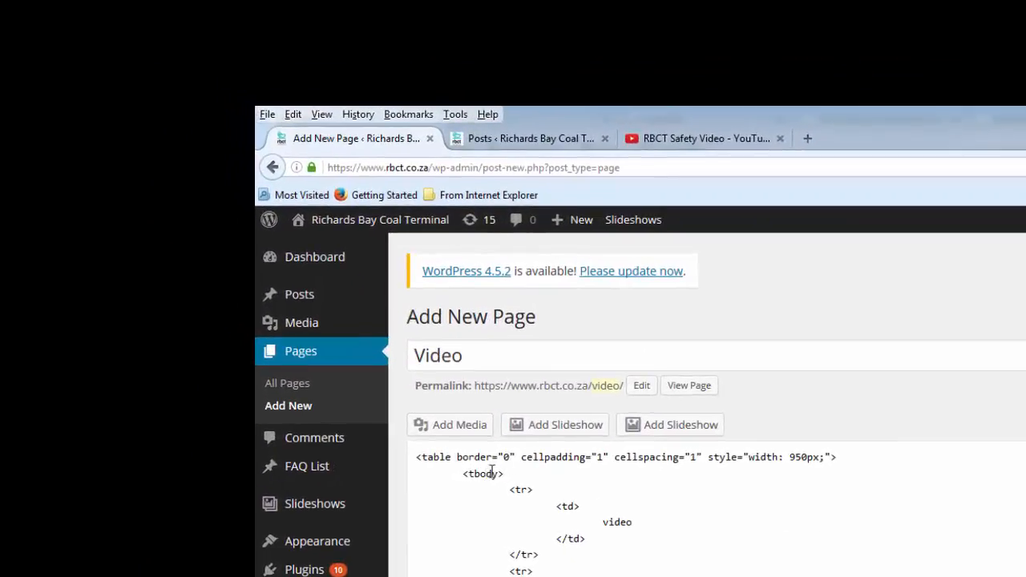
left_click(603, 522)
left_click_drag(603, 522, 638, 523)
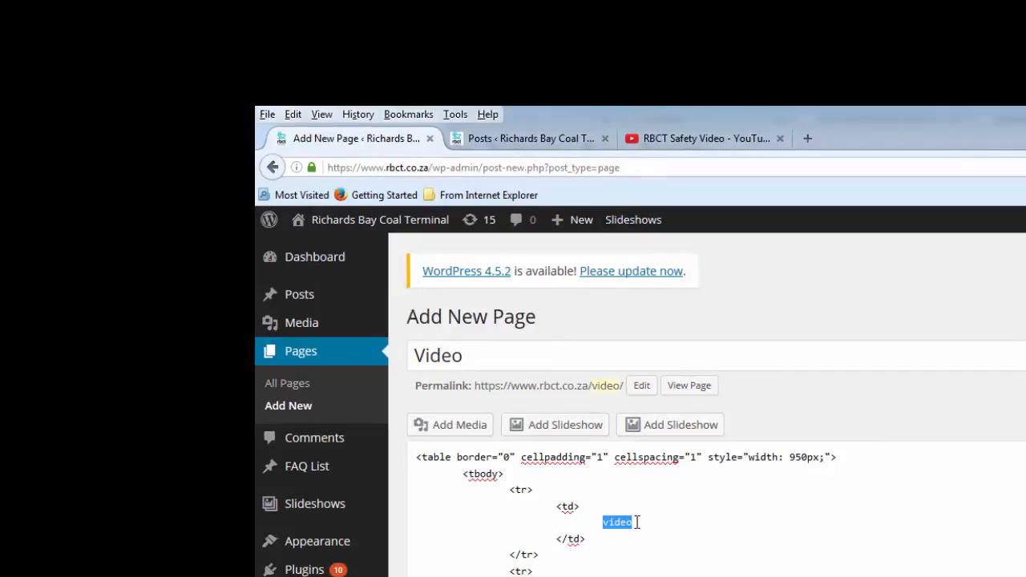
key("Delete")
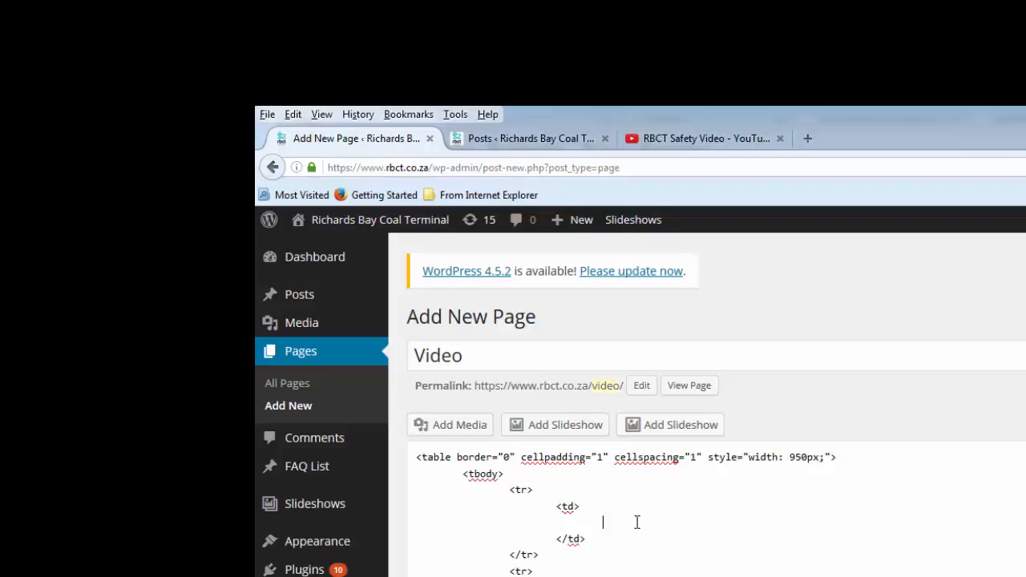
right_click(637, 522)
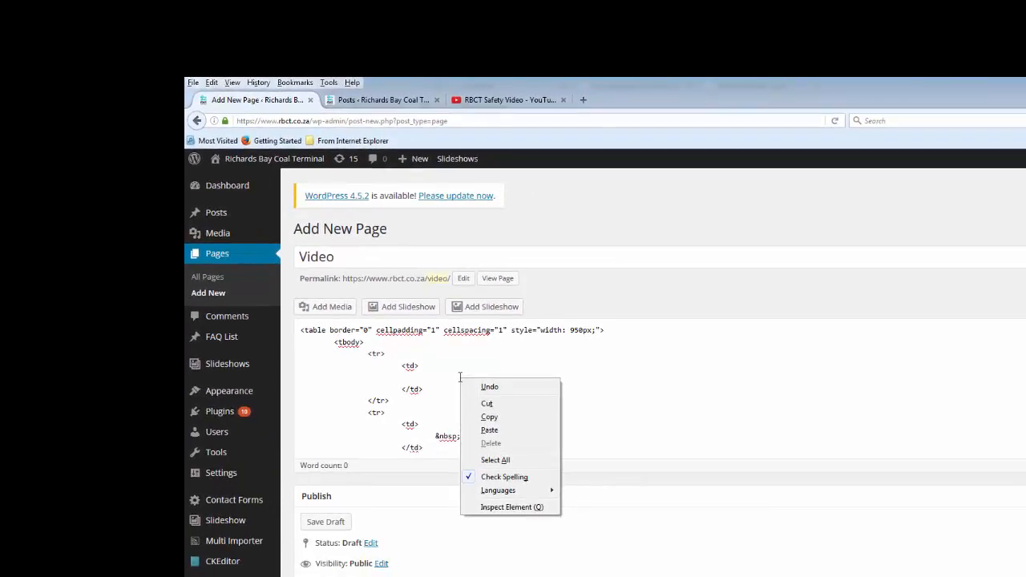
left_click(490, 431)
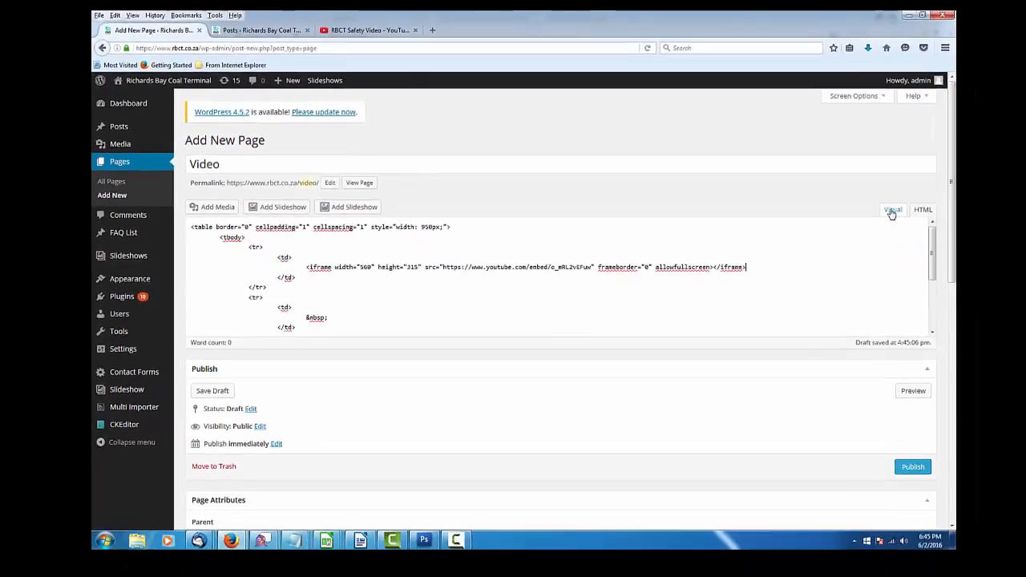
left_click(892, 210)
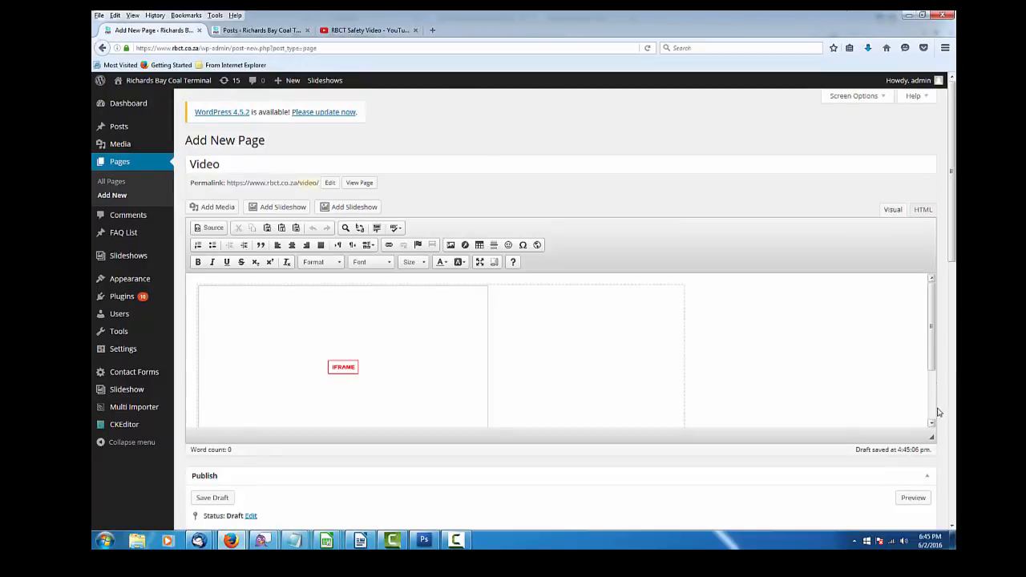
Centre the embedded YouTube video within its table cell
left_click_drag(932, 438, 940, 549)
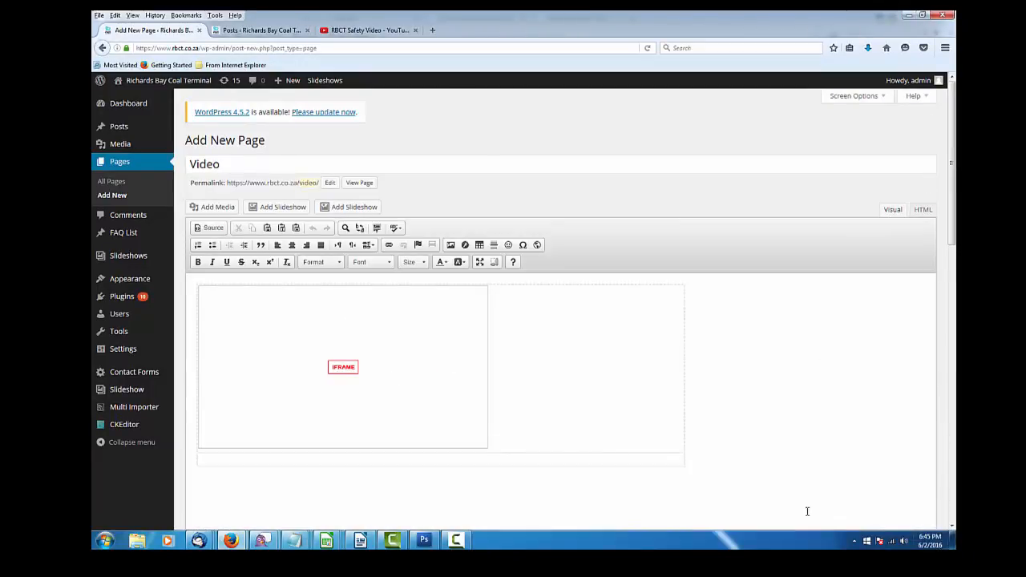
left_click(413, 353)
left_click(292, 247)
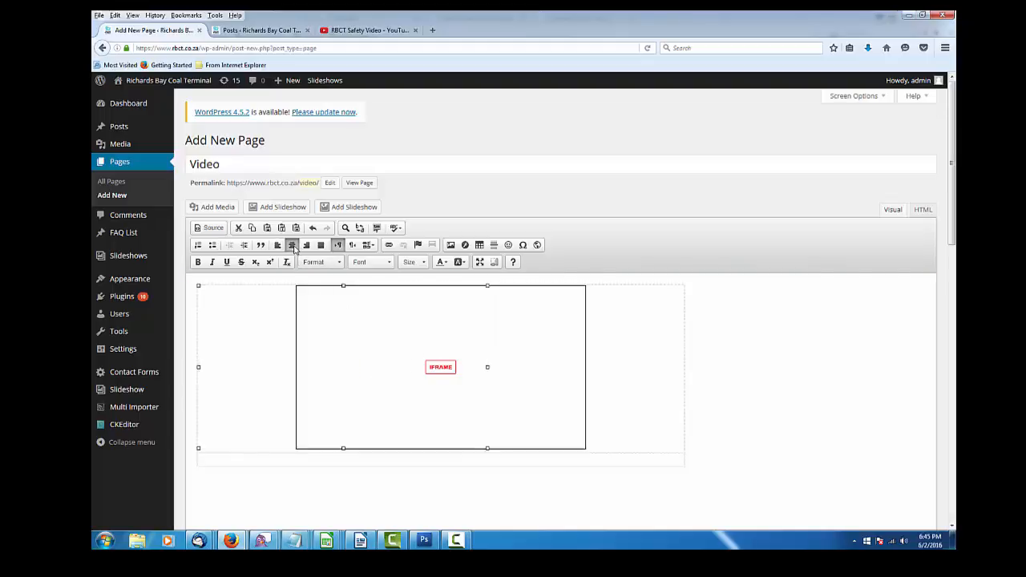
left_click(652, 368)
Publish the Video page
scroll(954, 228, "down", 3)
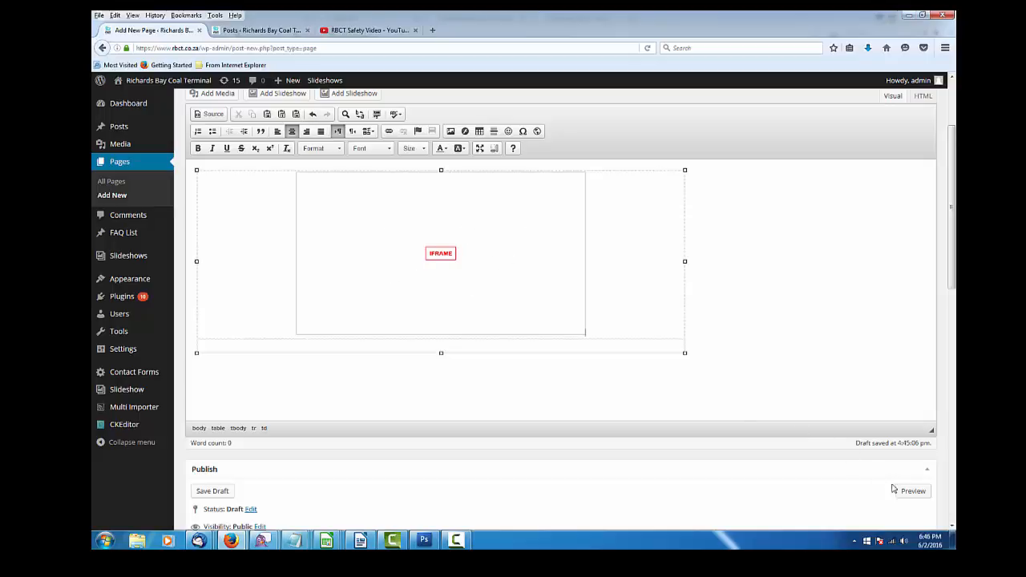
scroll(952, 252, "down", 1)
scroll(951, 252, "down", 2)
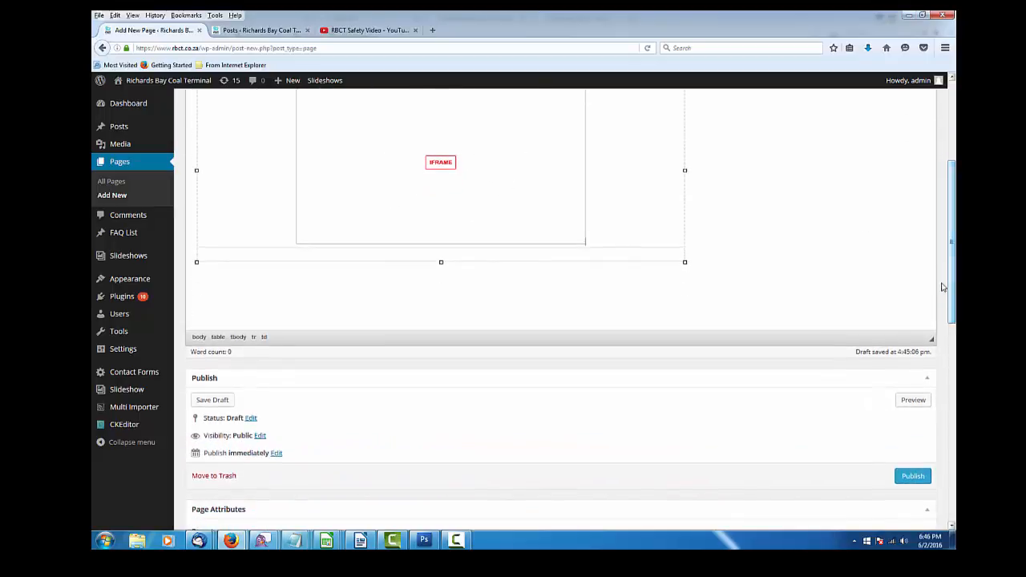
left_click(913, 476)
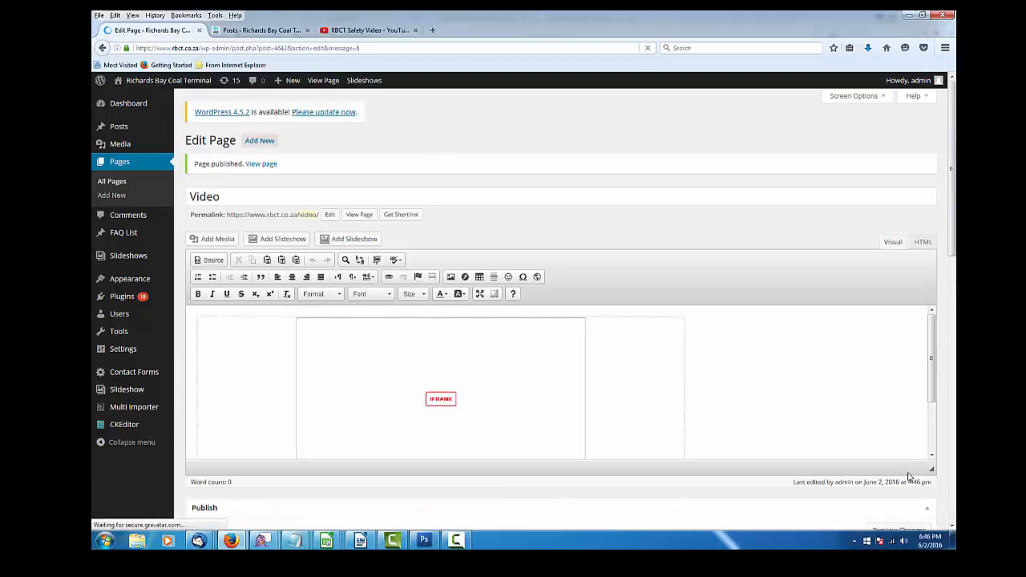
View the published Video page and briefly play, then pause, the embedded RBCT Safety Video
left_click(321, 81)
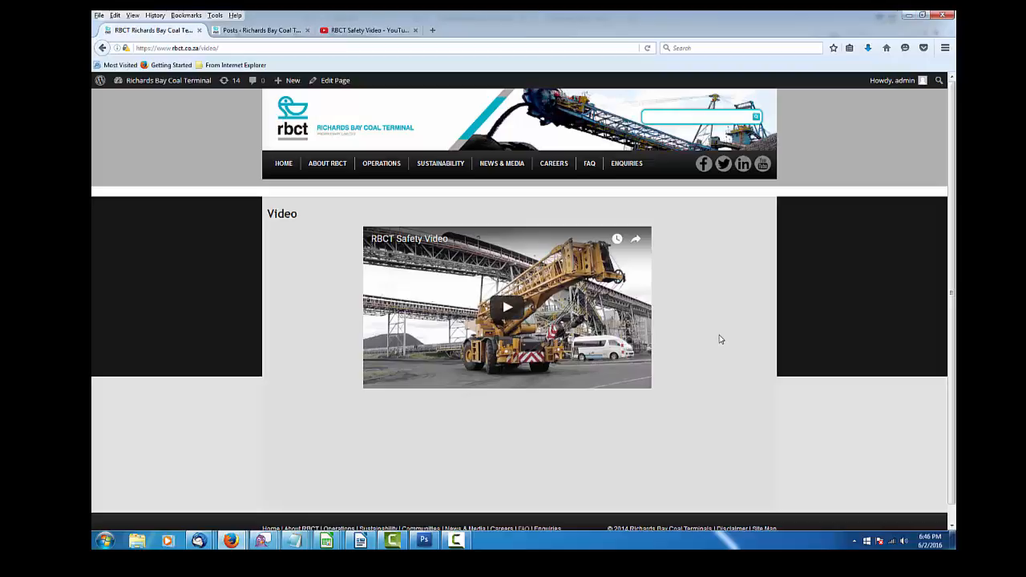
left_click(509, 309)
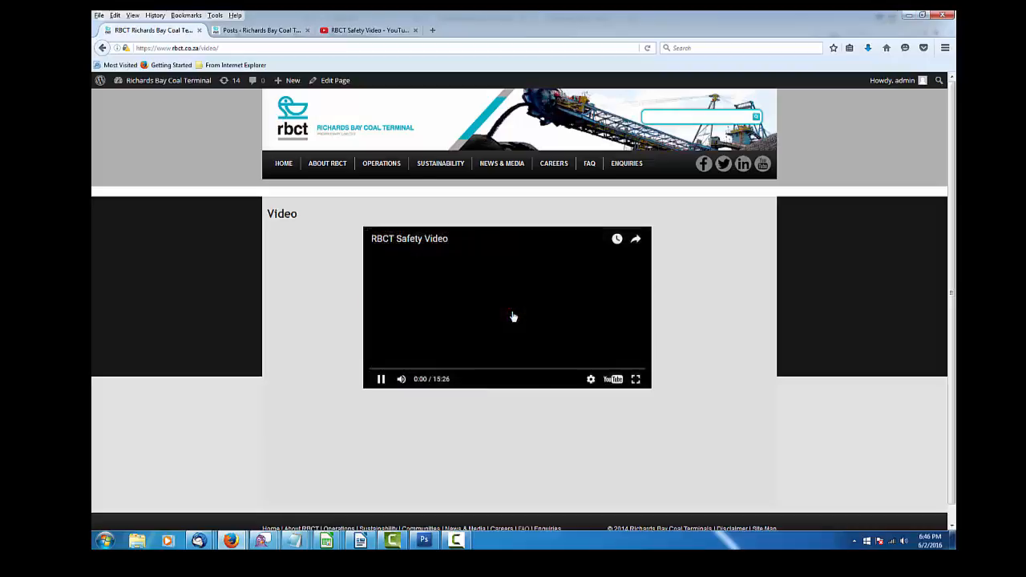
left_click(382, 380)
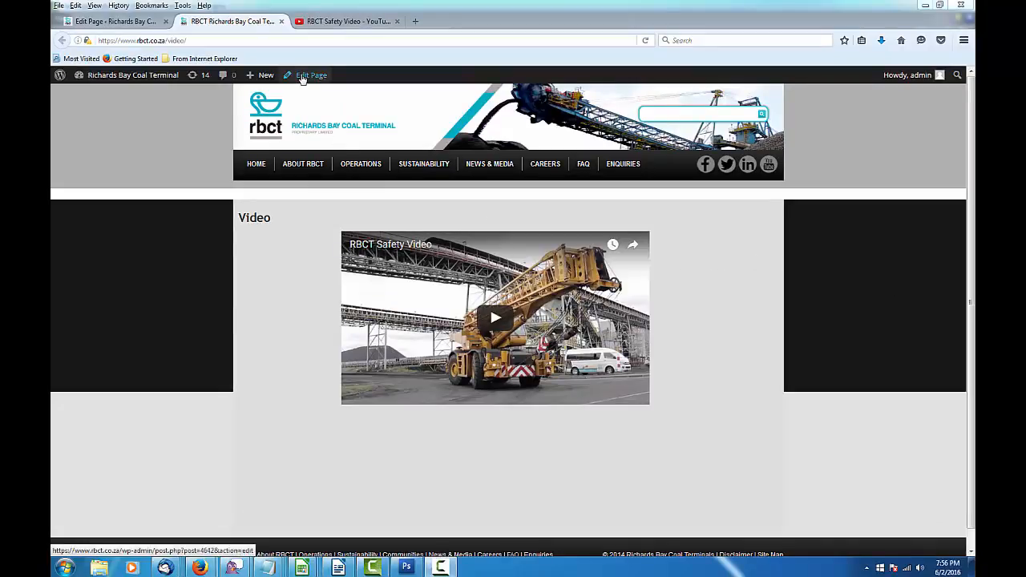
In the Video page's HTML, change the embed to height 450 and width 750, update, and view it live
left_click(111, 22)
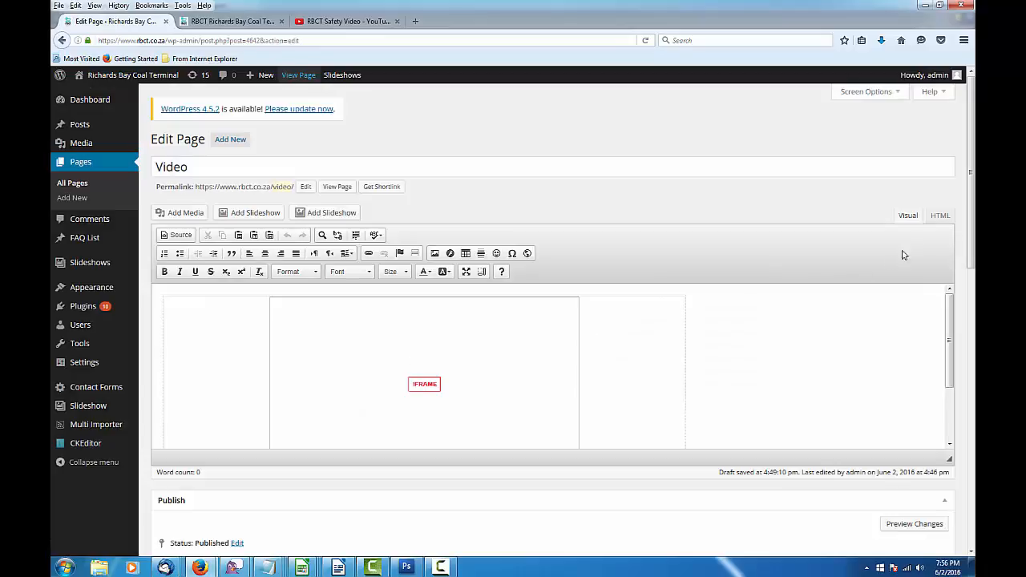
left_click(941, 216)
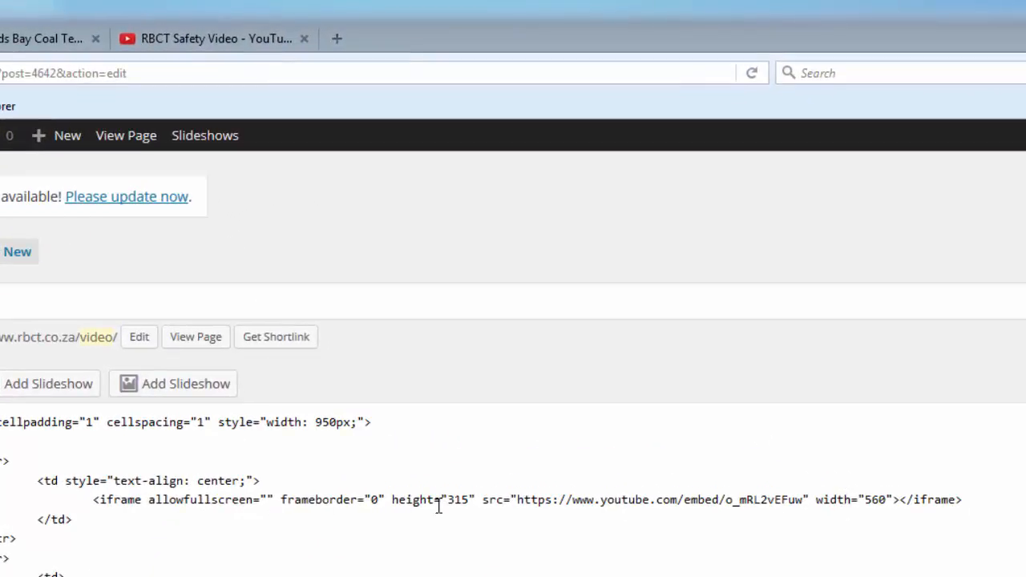
left_click(449, 500)
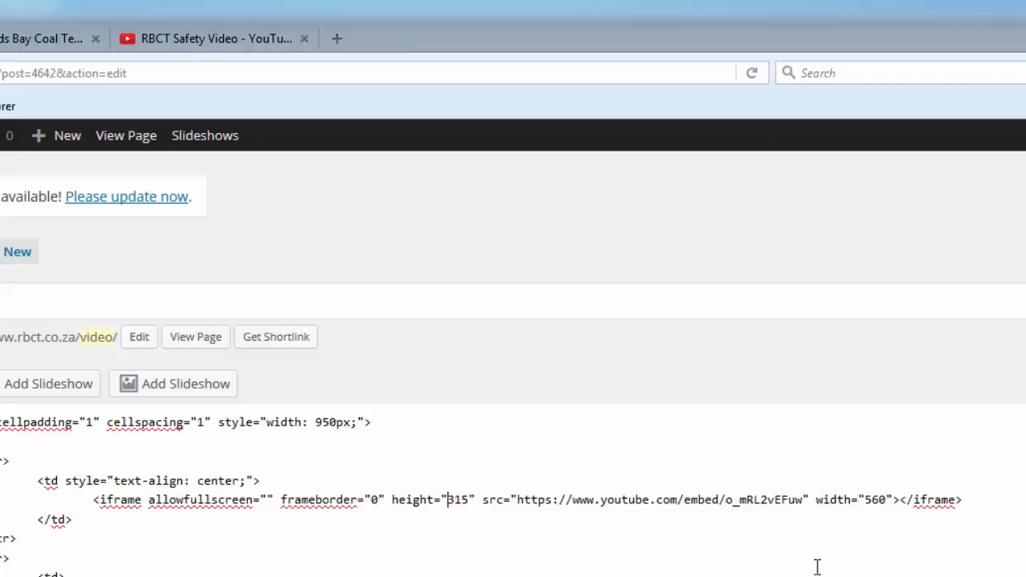
key("shift+Right")
key("shift+Right")
key("shift+Right")
type("450")
left_click_drag(866, 501, 891, 501)
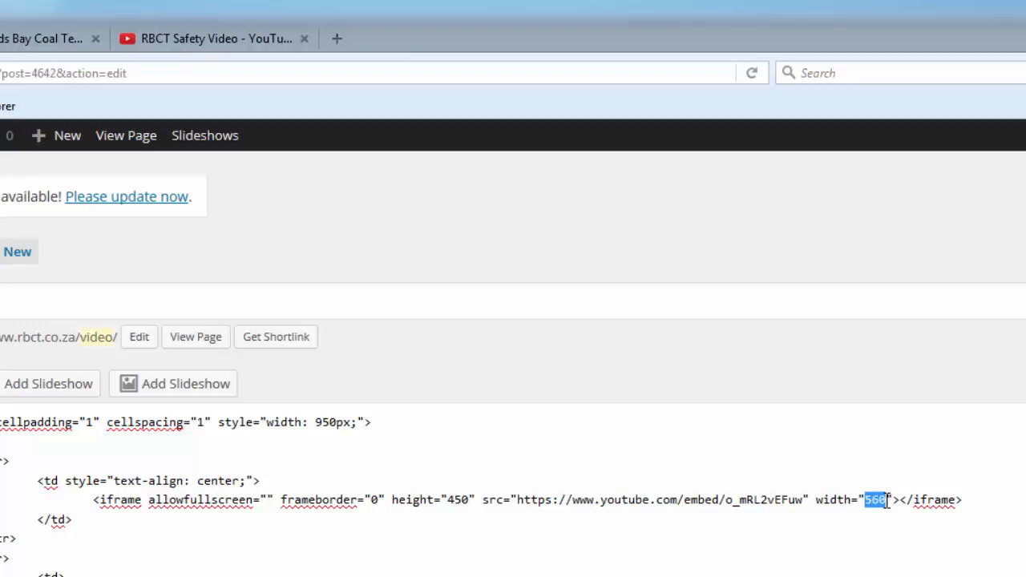
type("750")
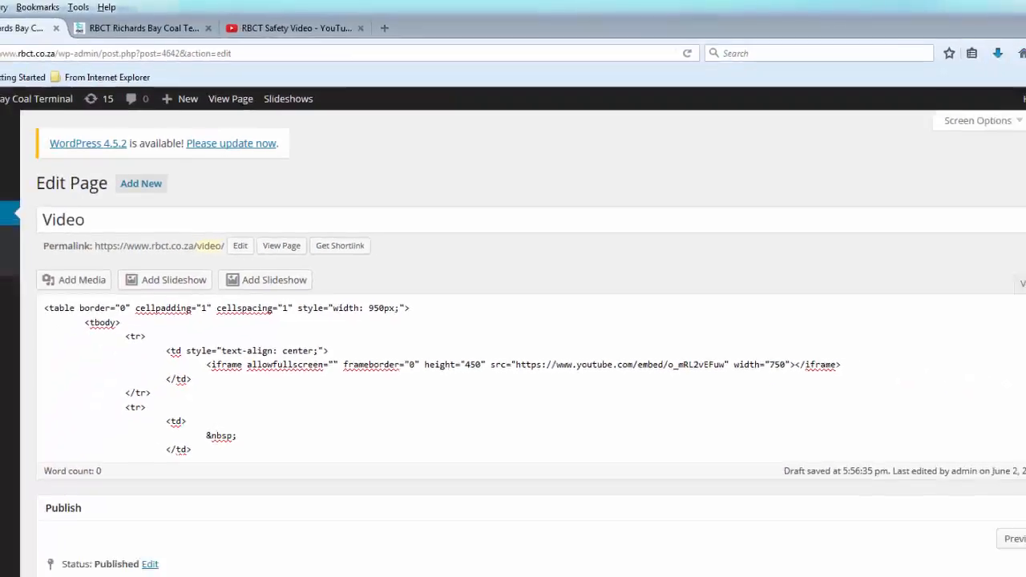
left_click(931, 492)
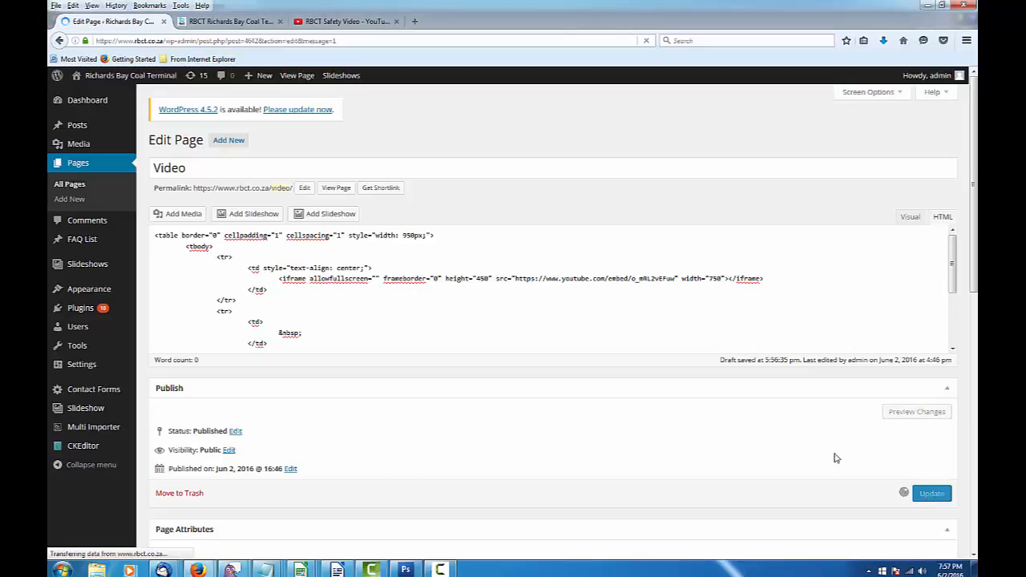
left_click(230, 22)
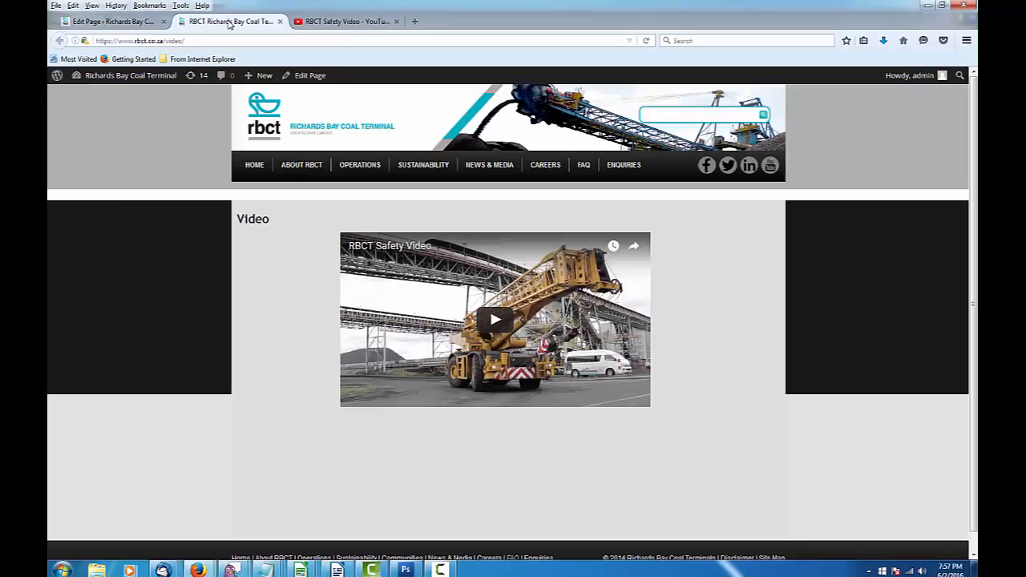
Reload to see the larger video, expand and collapse 'Where is RBCT situated?' on FAQ, then return to the editor
left_click(646, 40)
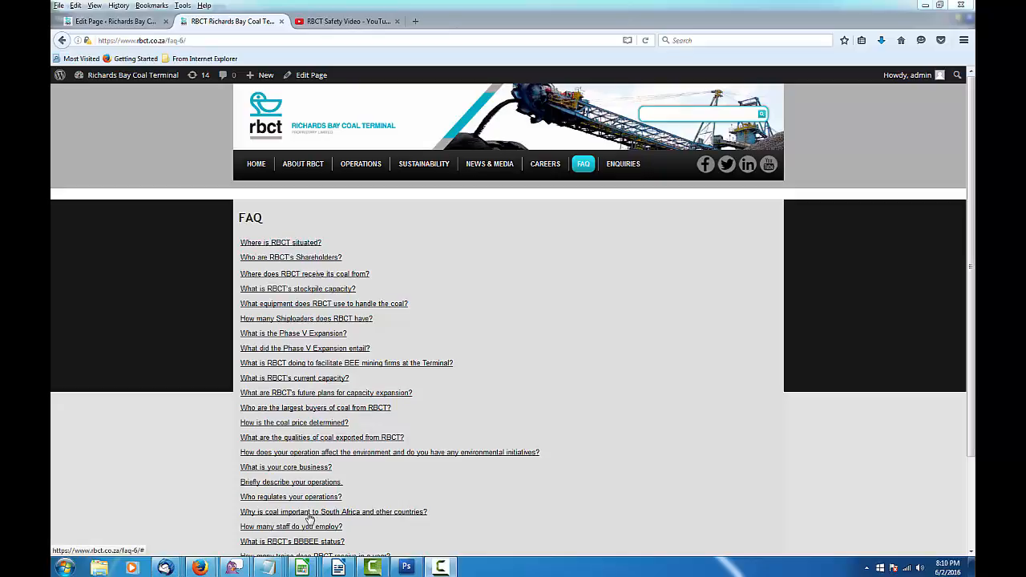
left_click(308, 244)
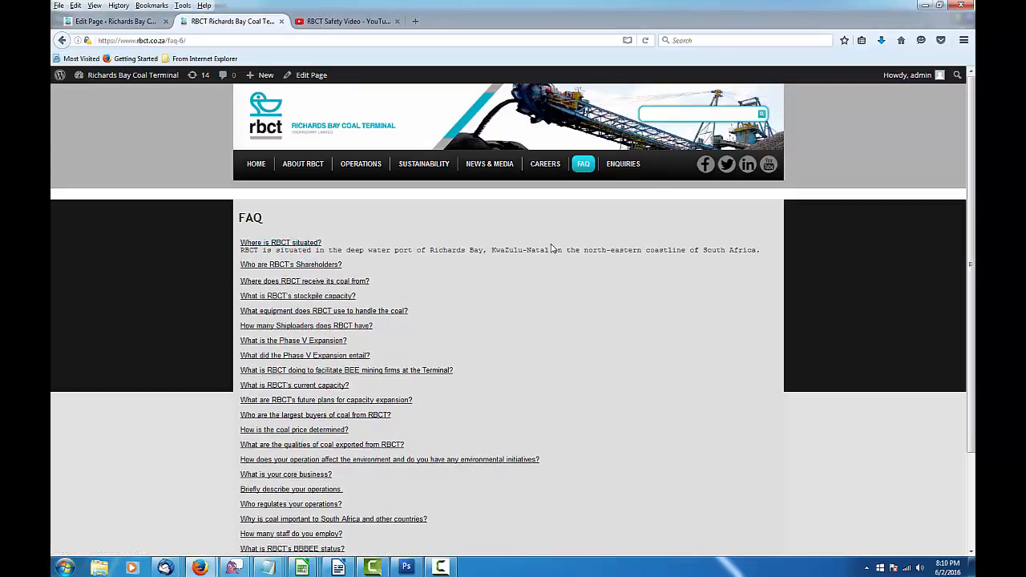
left_click(309, 243)
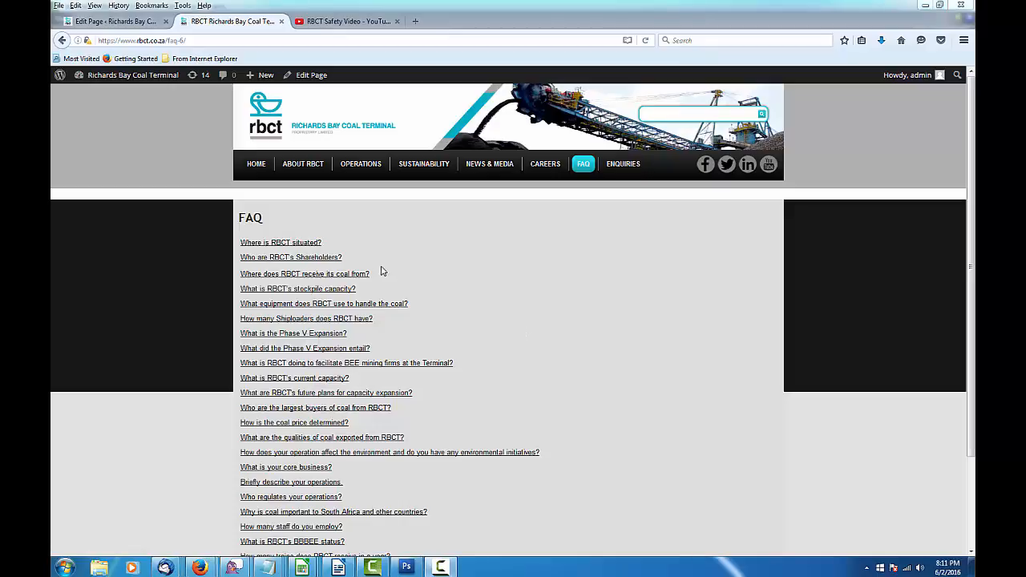
left_click(106, 25)
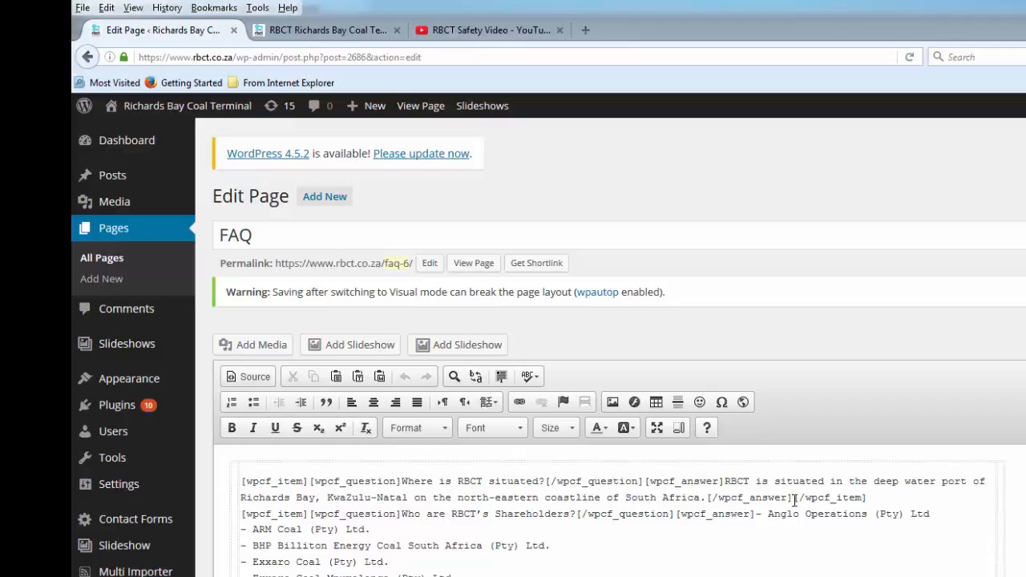
Duplicate the first FAQ item by copying it and pasting the copy at the top
left_click_drag(241, 482, 794, 500)
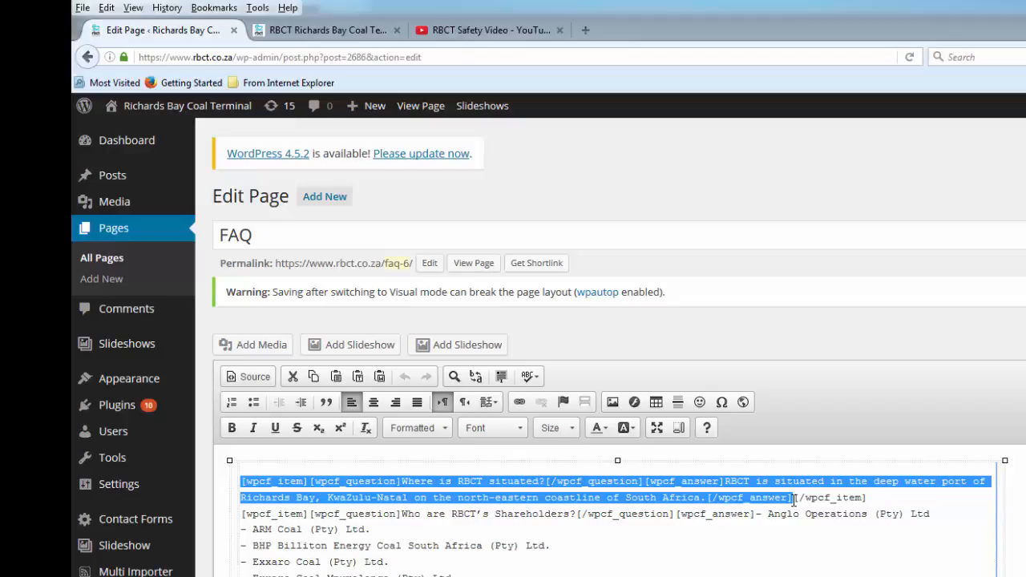
right_click(688, 487)
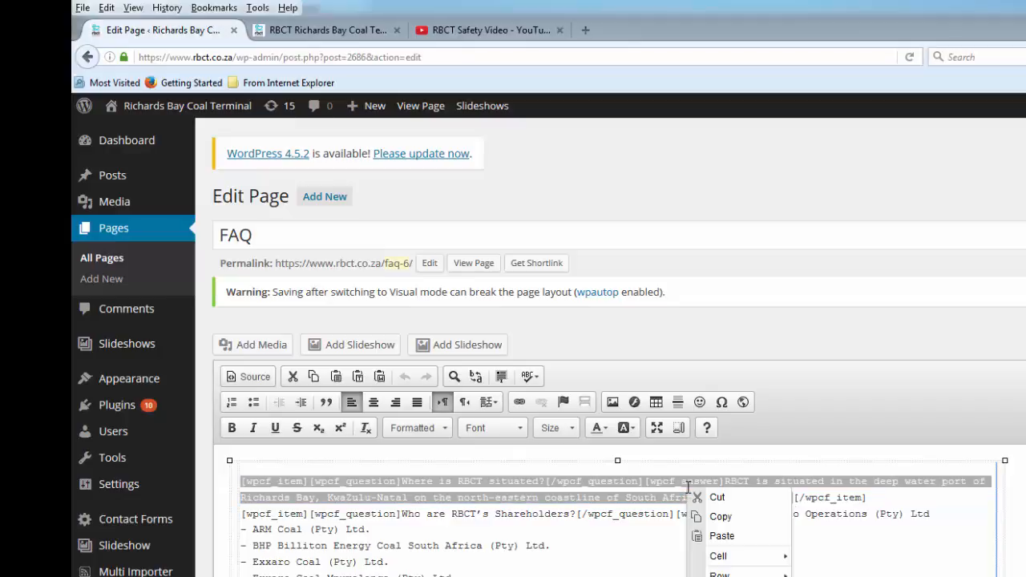
left_click(723, 517)
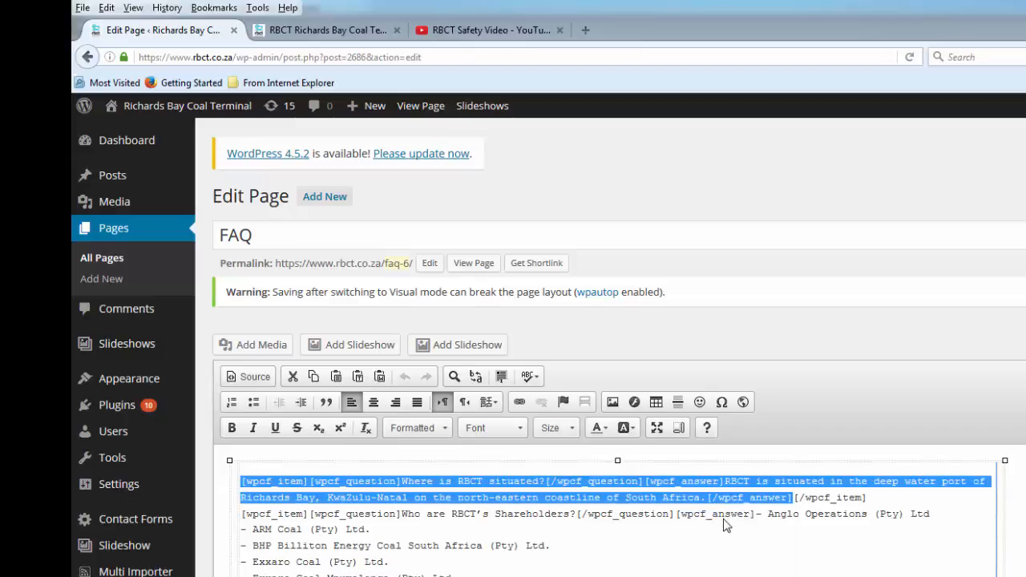
left_click(241, 477)
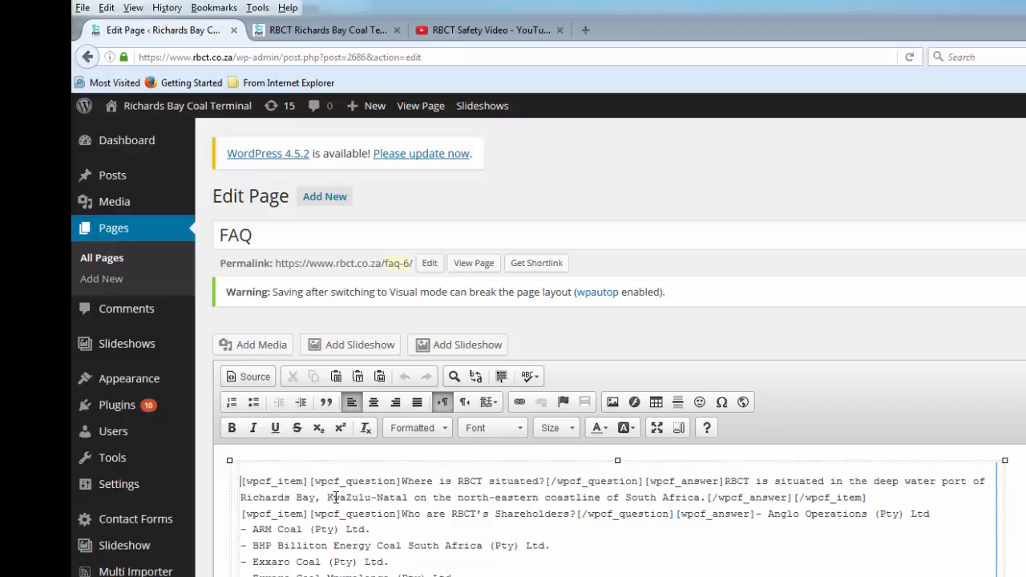
key("ctrl+v")
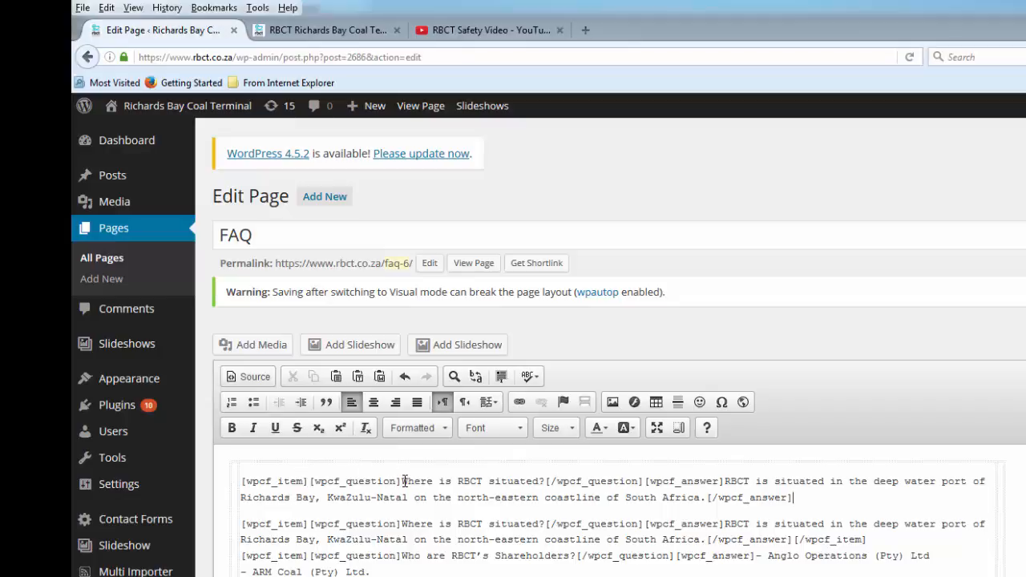
Change the copy to 'this the question' / 'Yes it is and here is the answer' and update the page
left_click_drag(405, 482, 546, 481)
type("this the question")
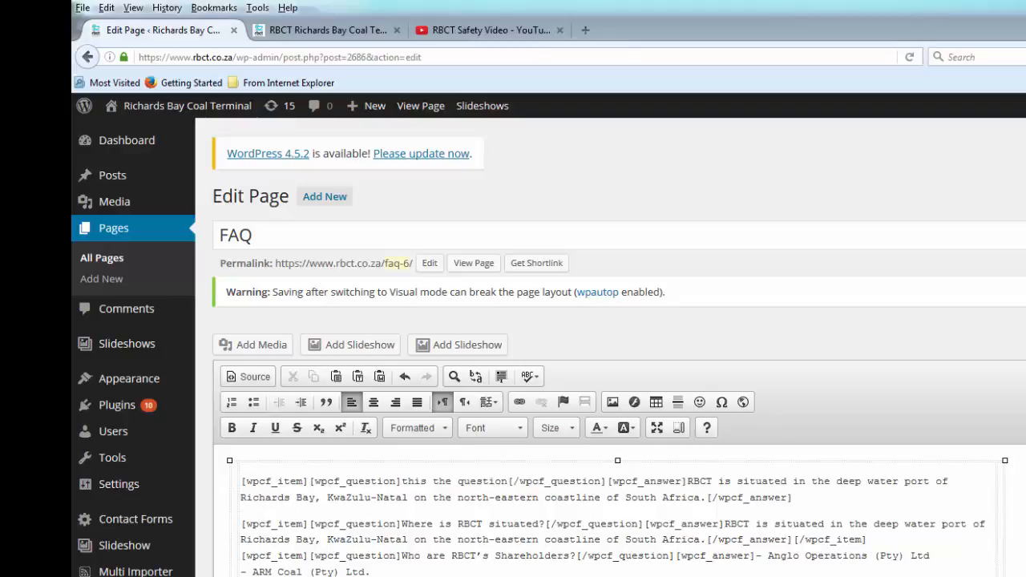
type("Yes it is and here is the answer")
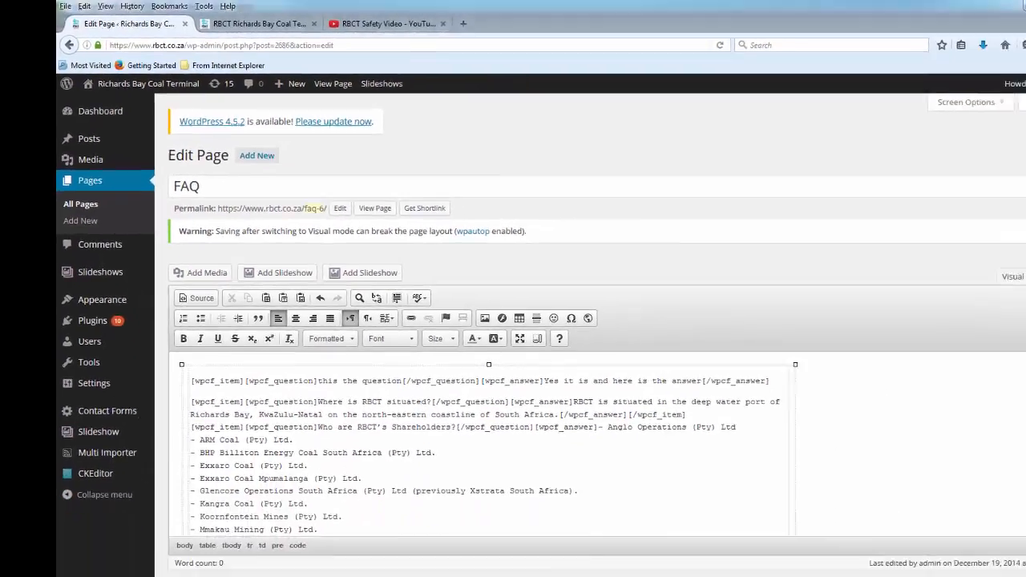
scroll(952, 358, "down", 5)
left_click(954, 413)
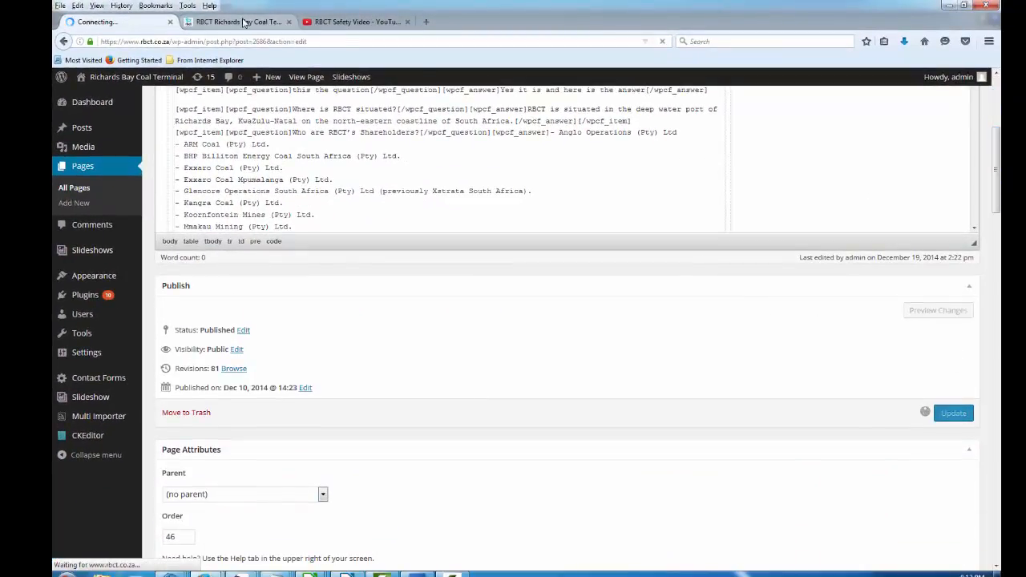
left_click(243, 22)
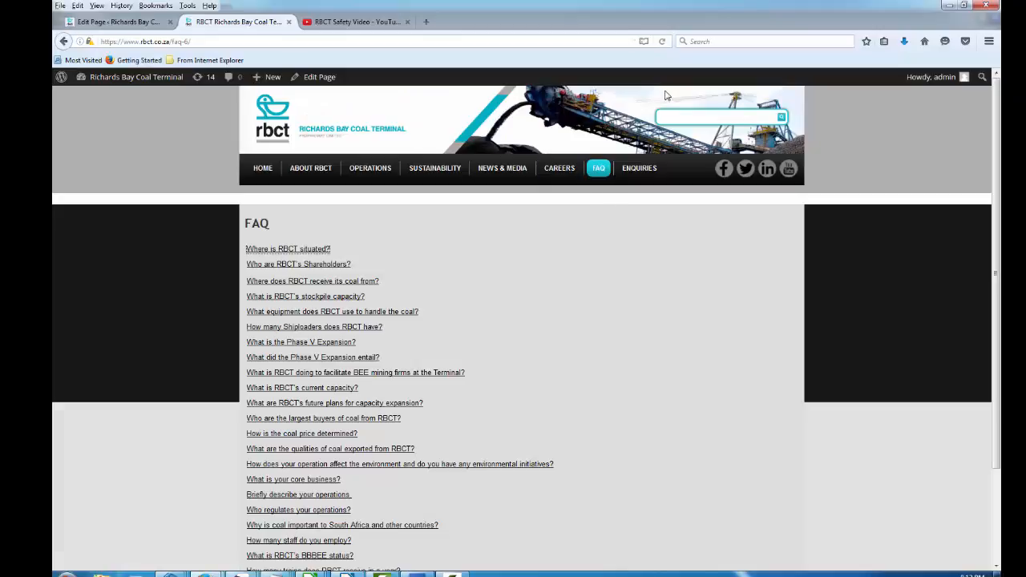
Reload the live FAQ page and expand 'this the question' to reveal its answer
left_click(662, 41)
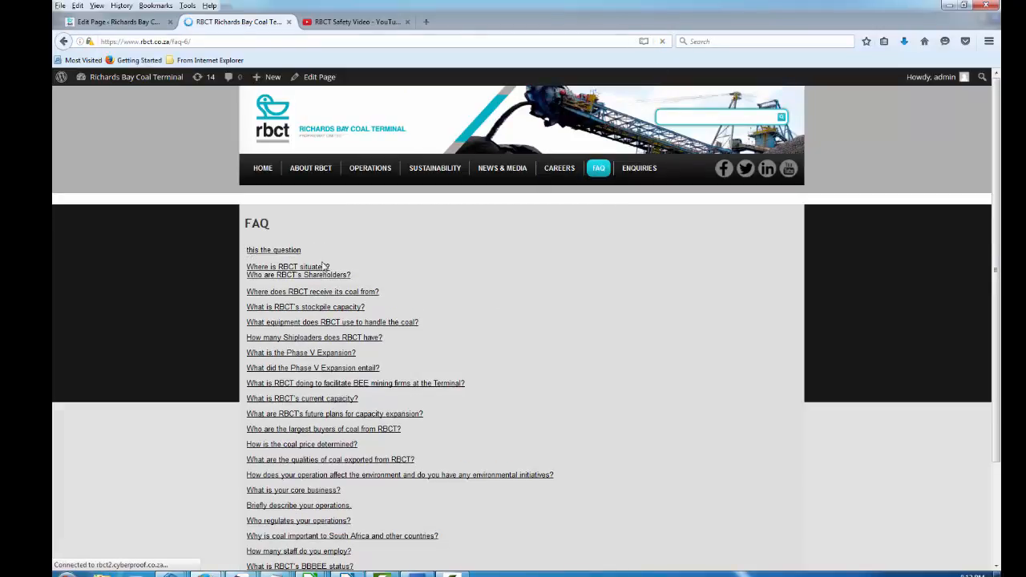
left_click(264, 254)
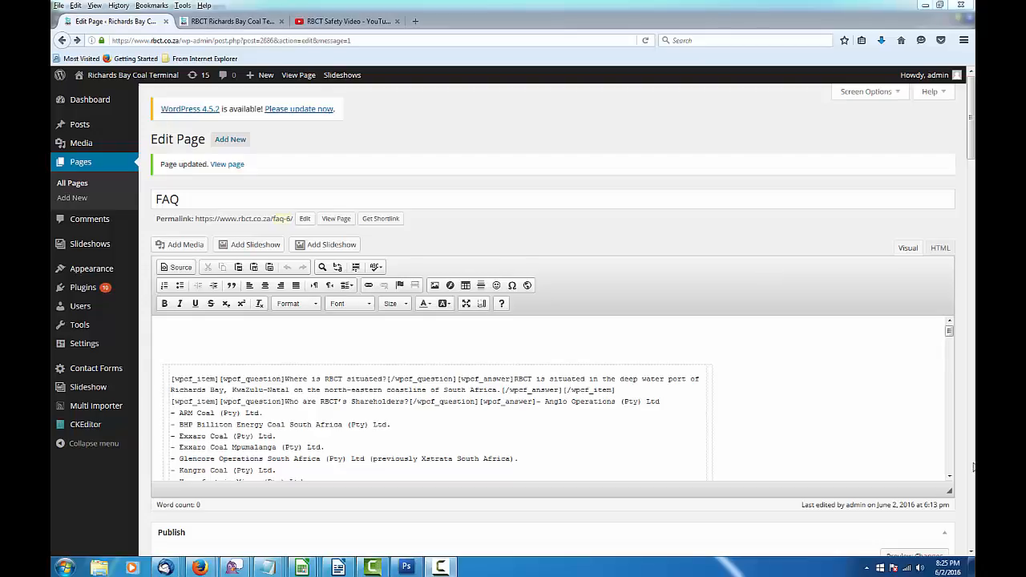
mouse_move(89, 309)
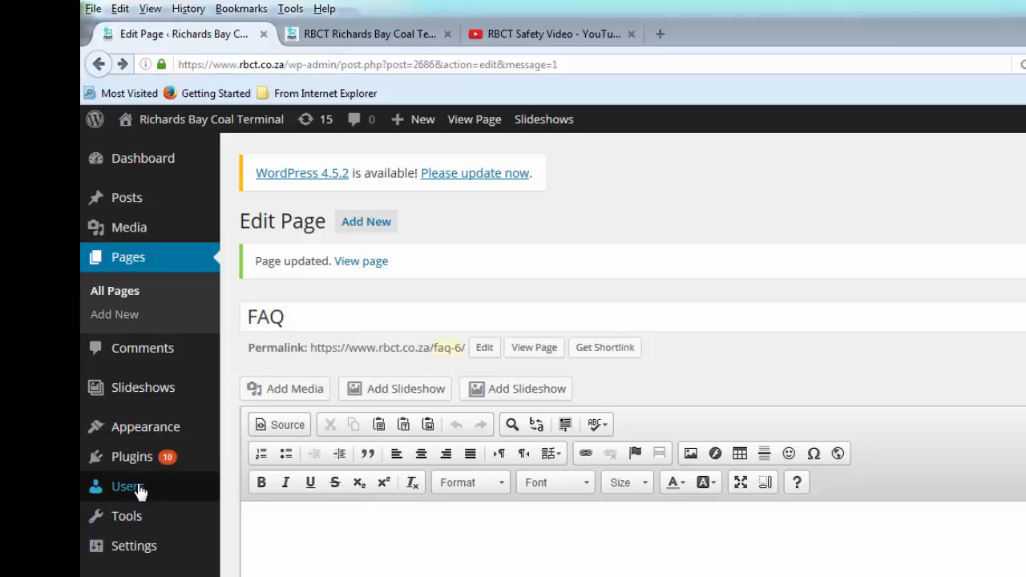
mouse_move(130, 493)
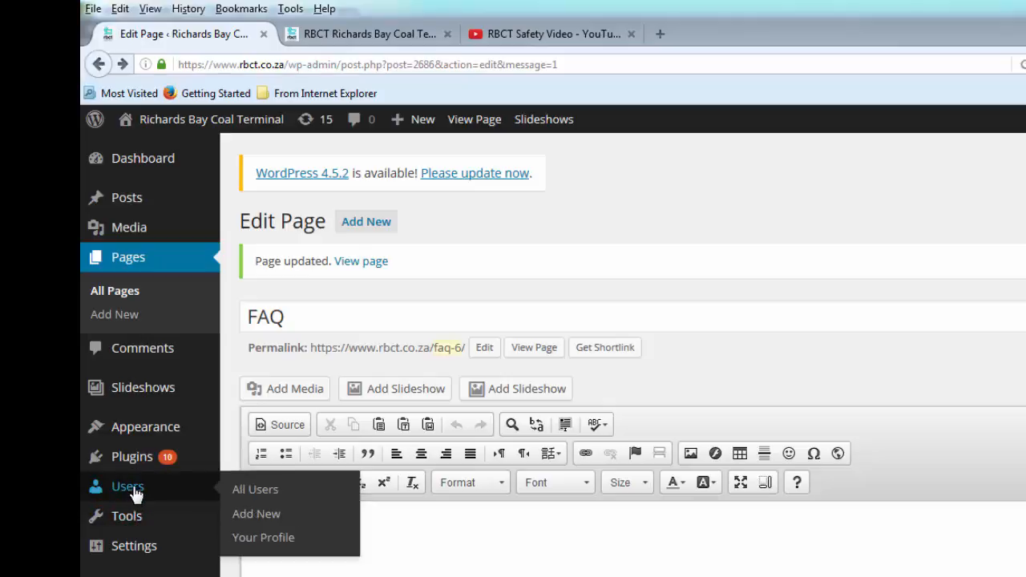
Go to Users > All Users and start adding a new user
left_click(251, 491)
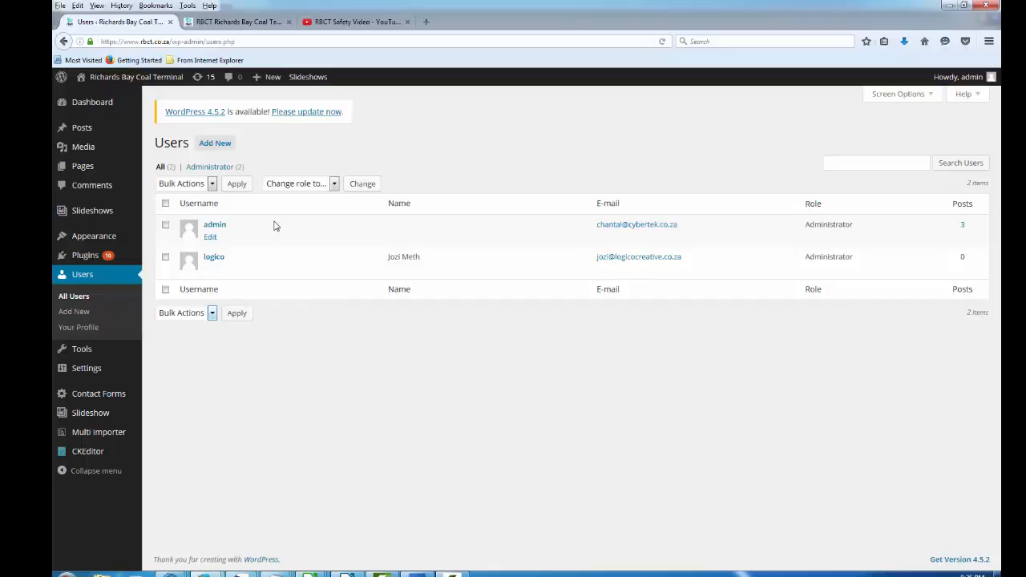
left_click(211, 145)
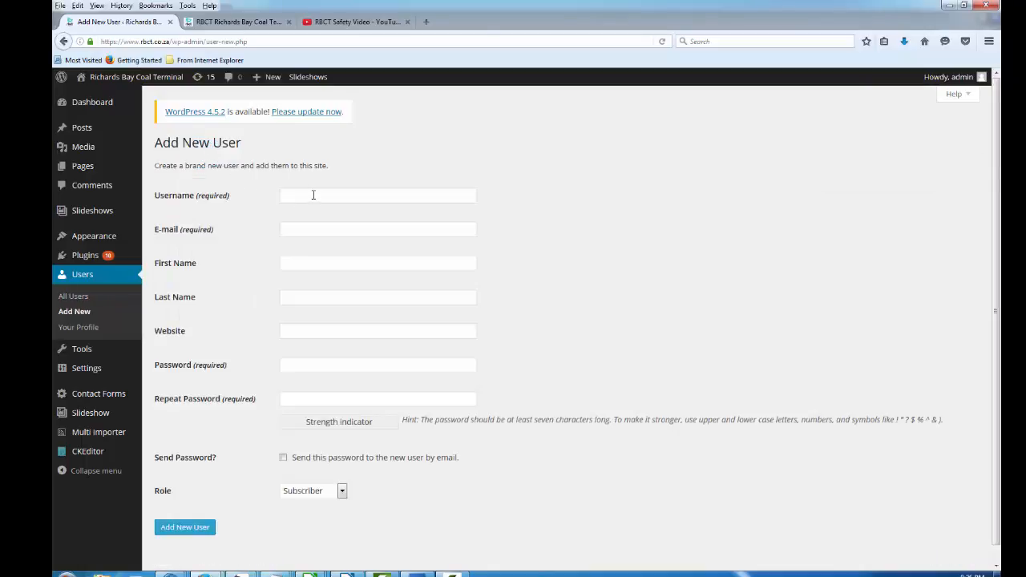
Enter the new user's username, e-mail address, first name and last name
left_click(314, 195)
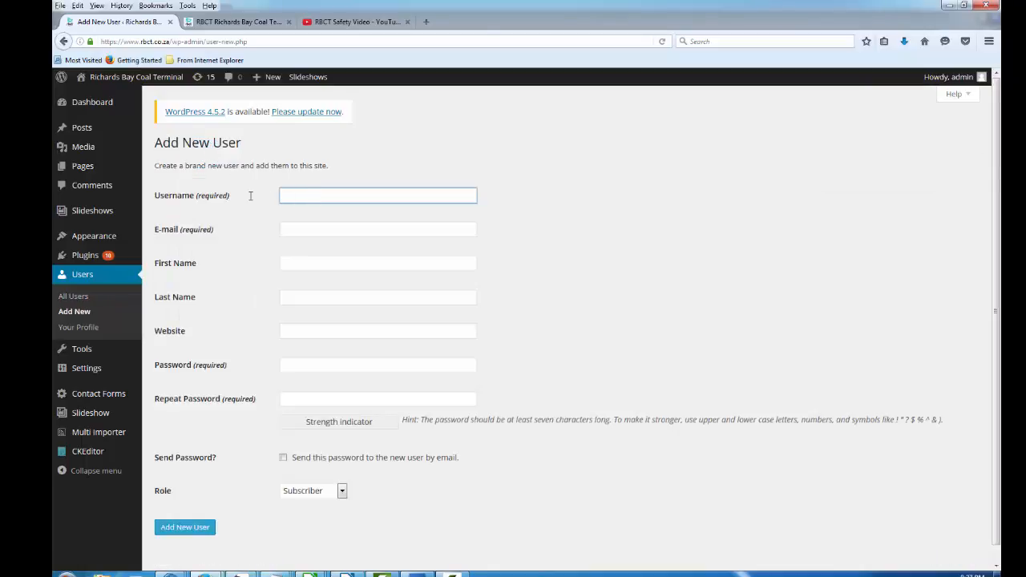
type("melinda")
left_click(316, 233)
key("ctrl+v")
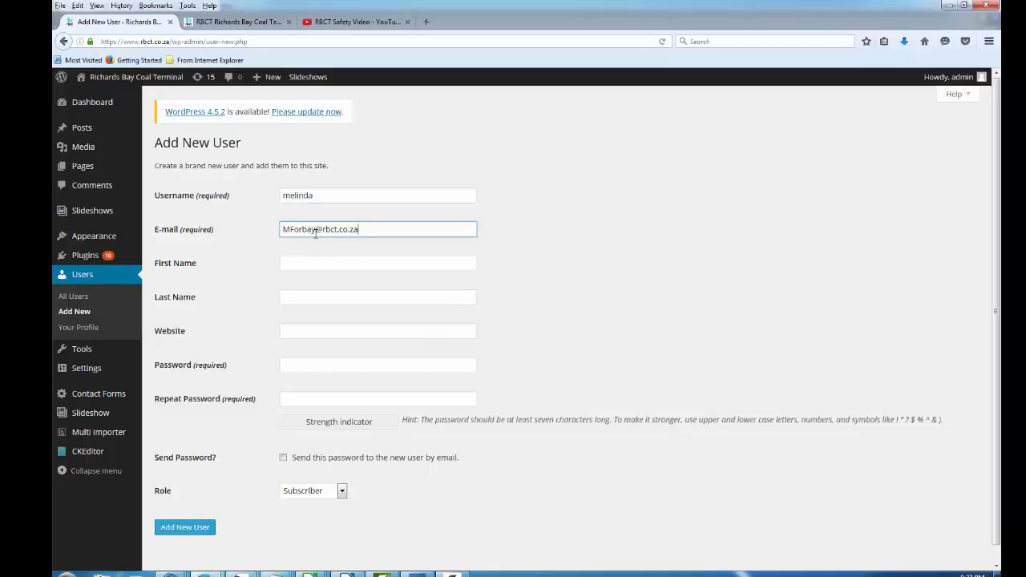
left_click(308, 264)
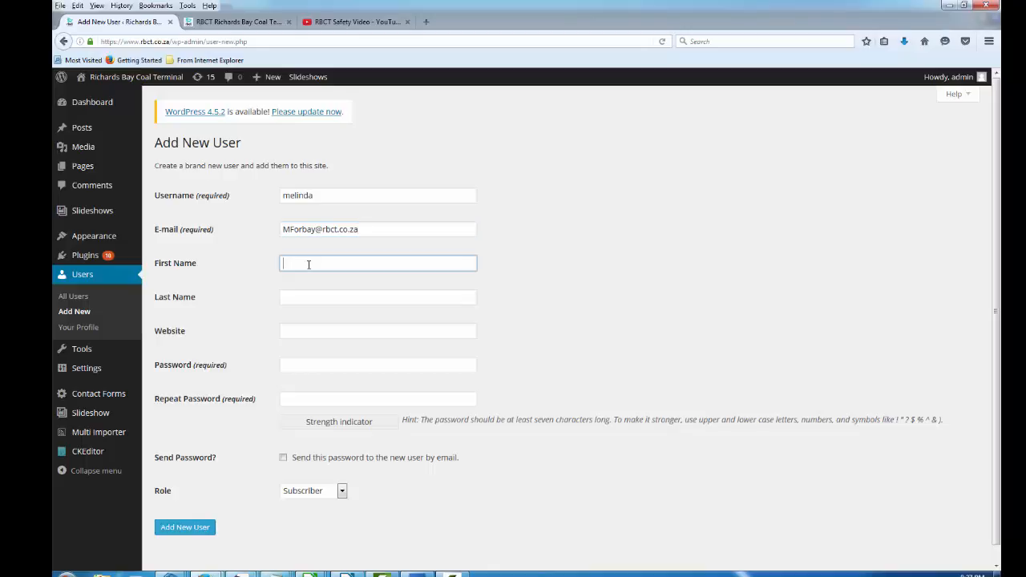
key("Tab")
Paste the account password into both password fields
left_click(302, 365)
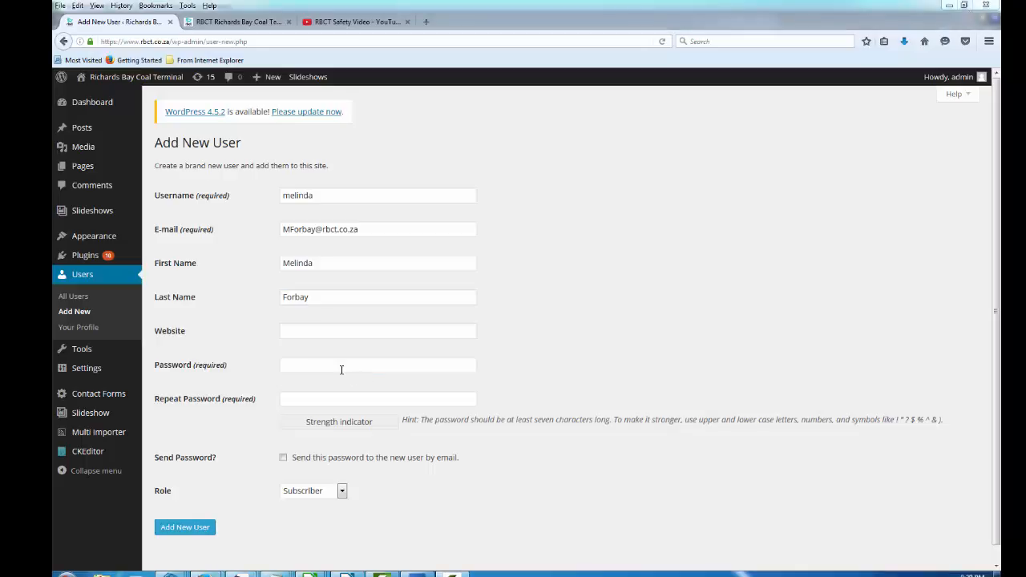
left_click(341, 370)
key("ctrl+v")
left_click(330, 394)
key("ctrl+v")
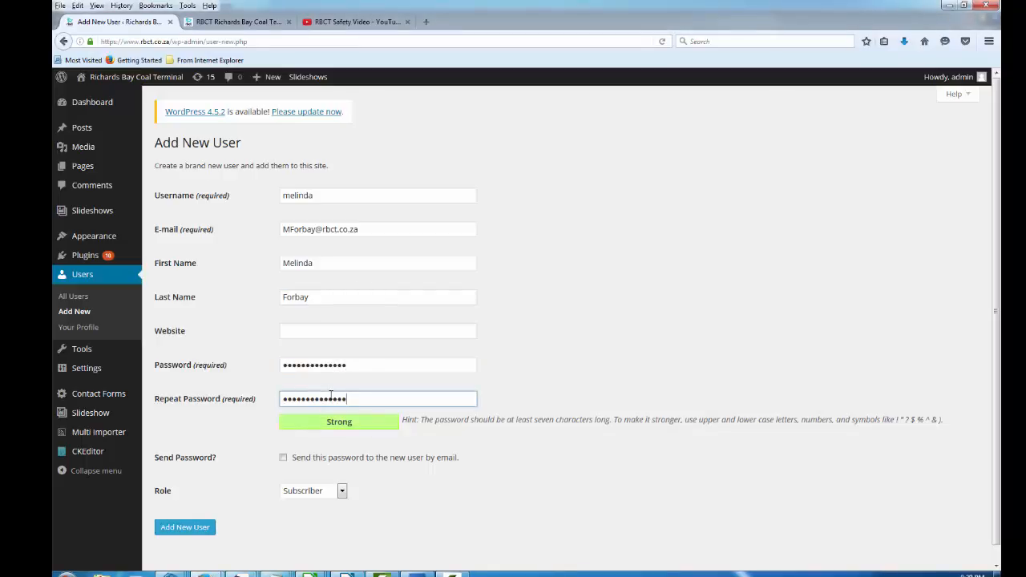
Enable e-mailing the password, set the role to Administrator, and add the user
left_click(283, 459)
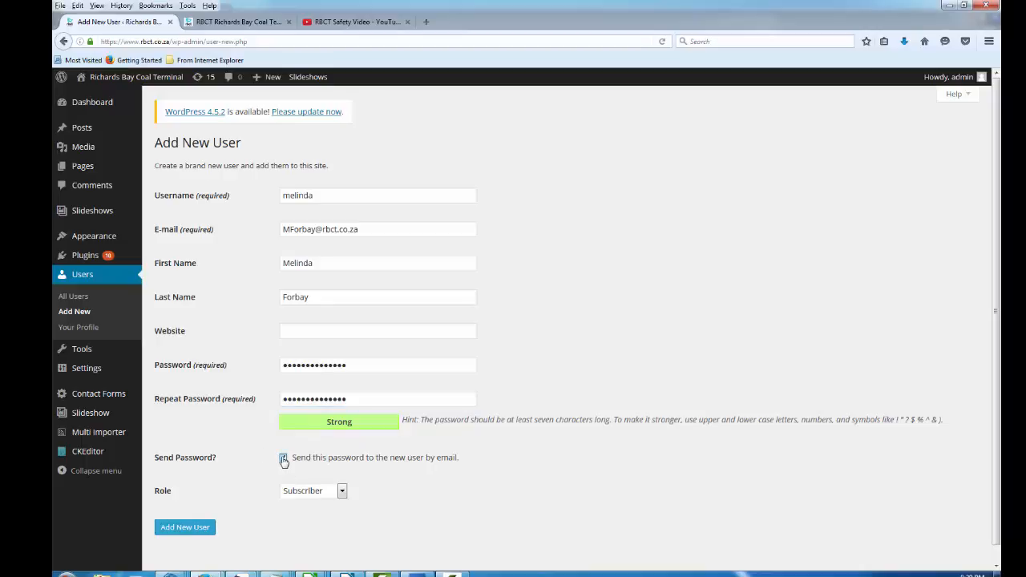
left_click(318, 494)
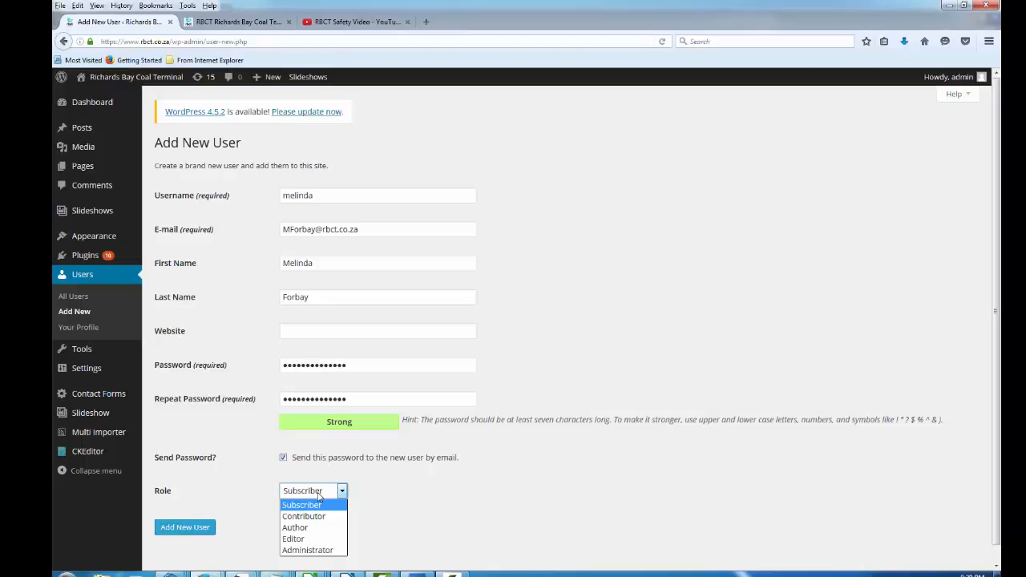
left_click(326, 551)
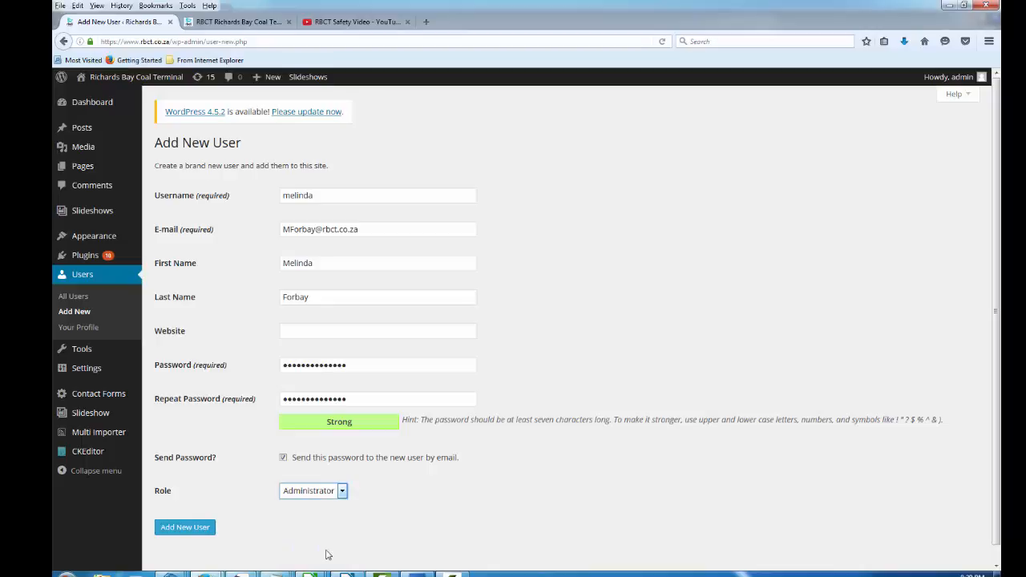
left_click(184, 529)
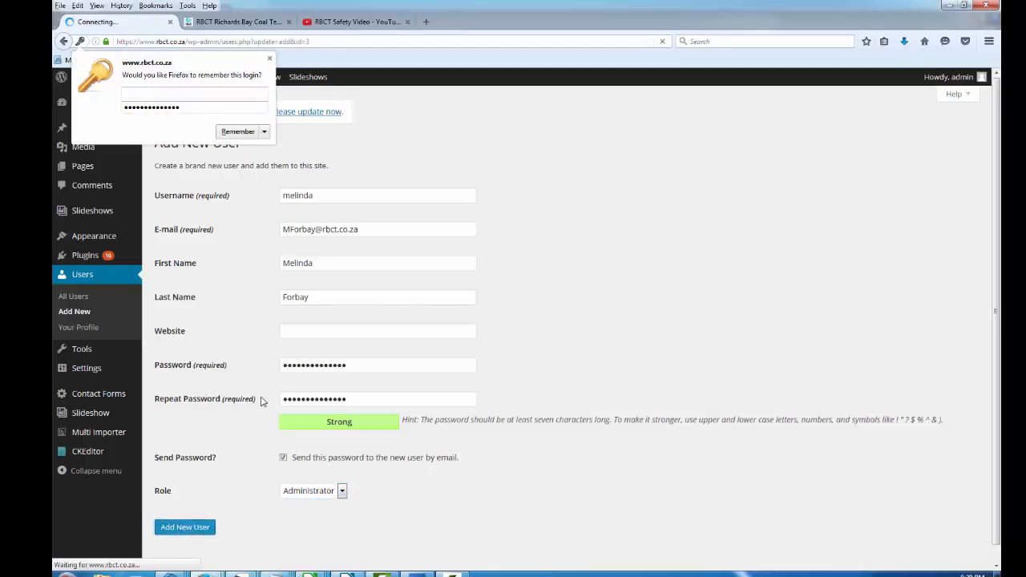